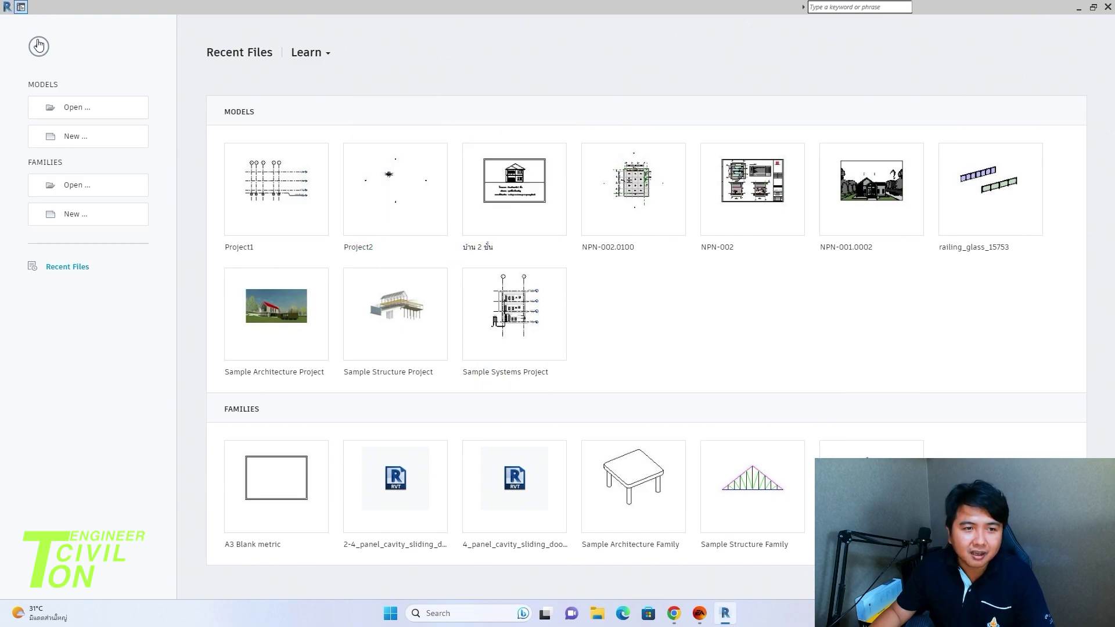
Step: Toggle off the Recent Files Home screen to show the blank Revit workspace
left_click(22, 9)
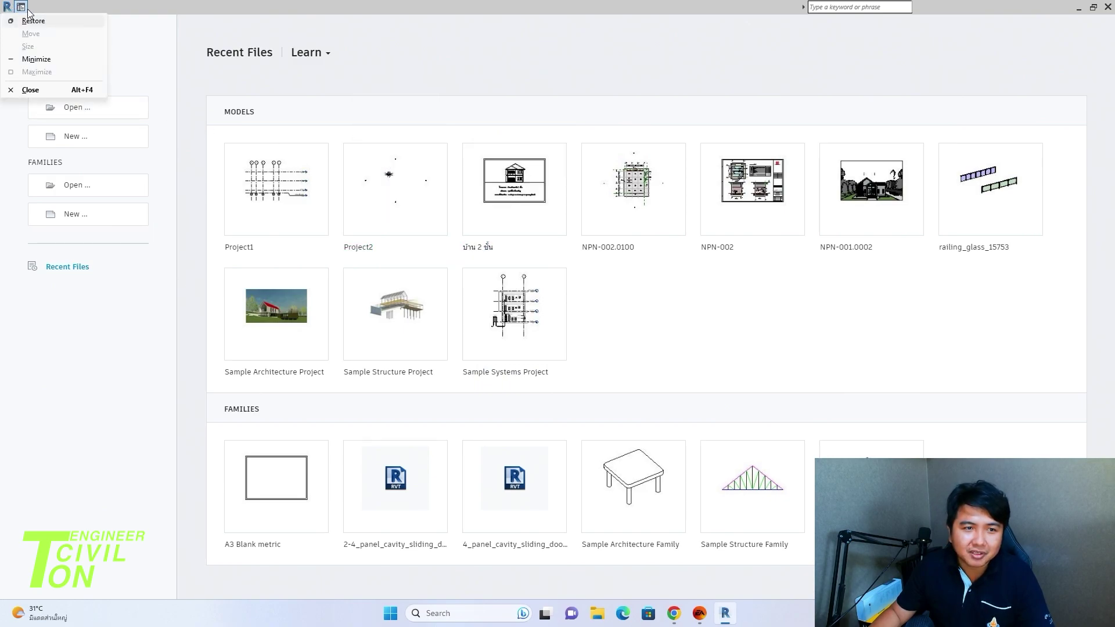
left_click(22, 8)
left_click(23, 7)
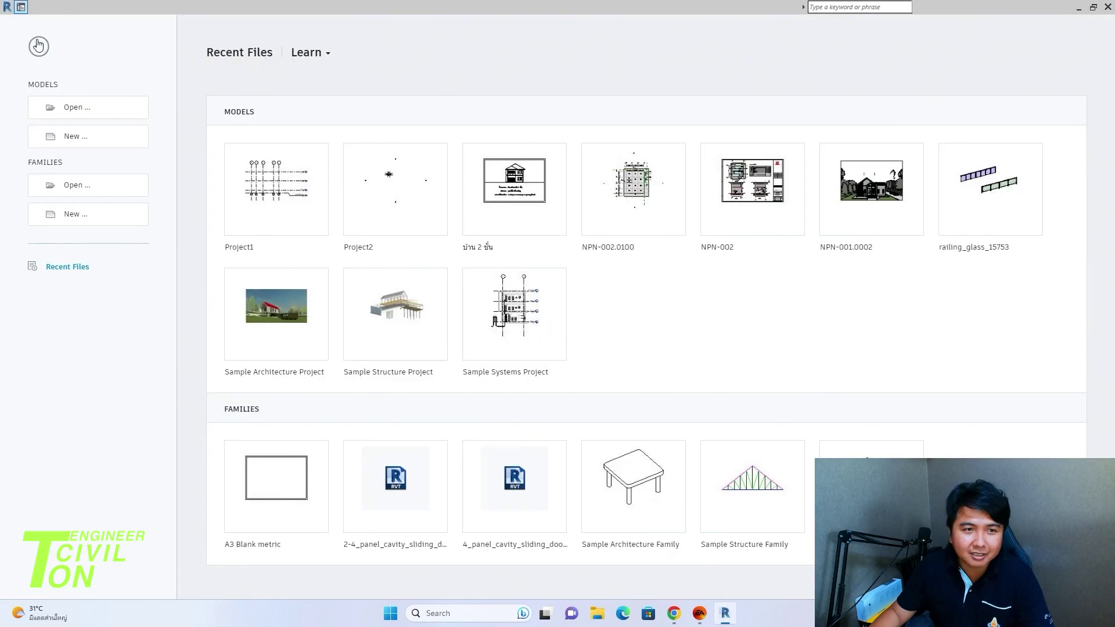
left_click(21, 7)
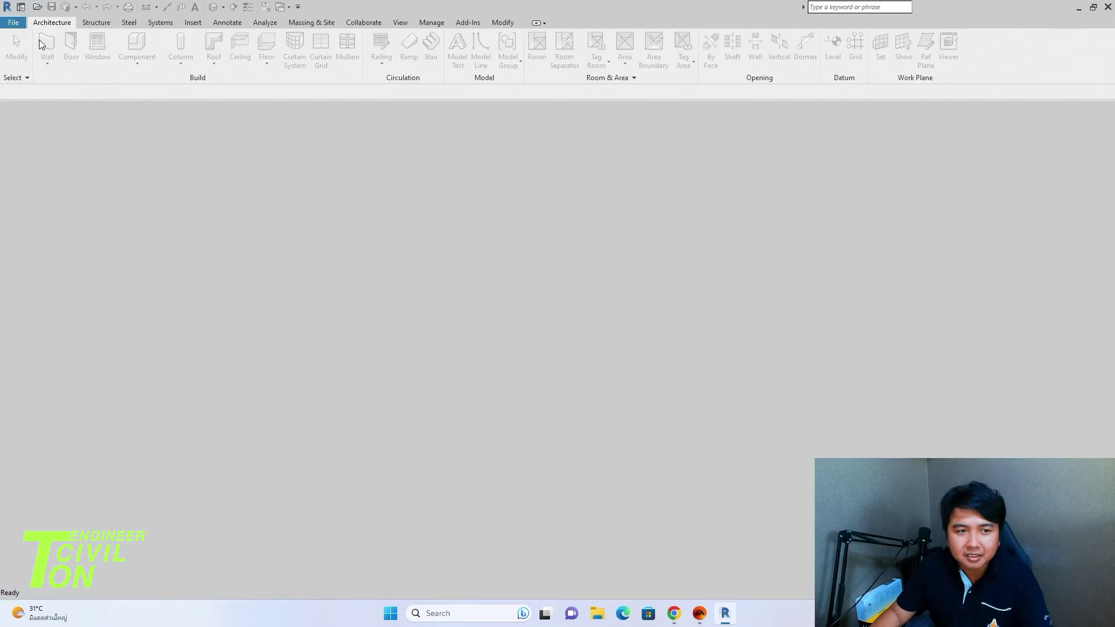
Step: Open the Revit Options dialog on its File Locations page
left_click(5, 22)
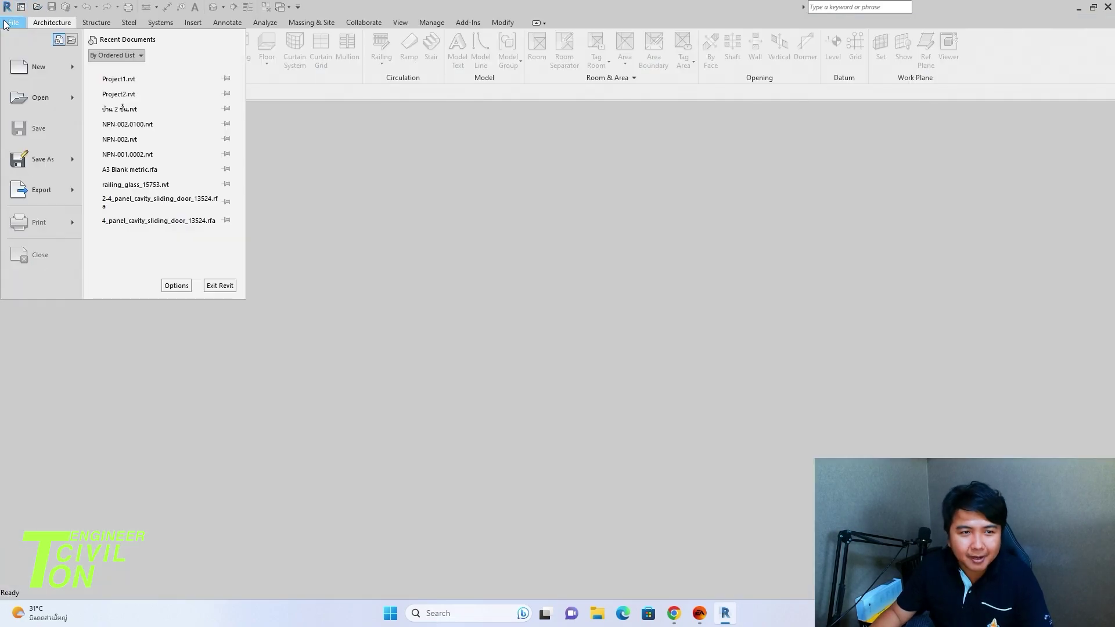
left_click(186, 285)
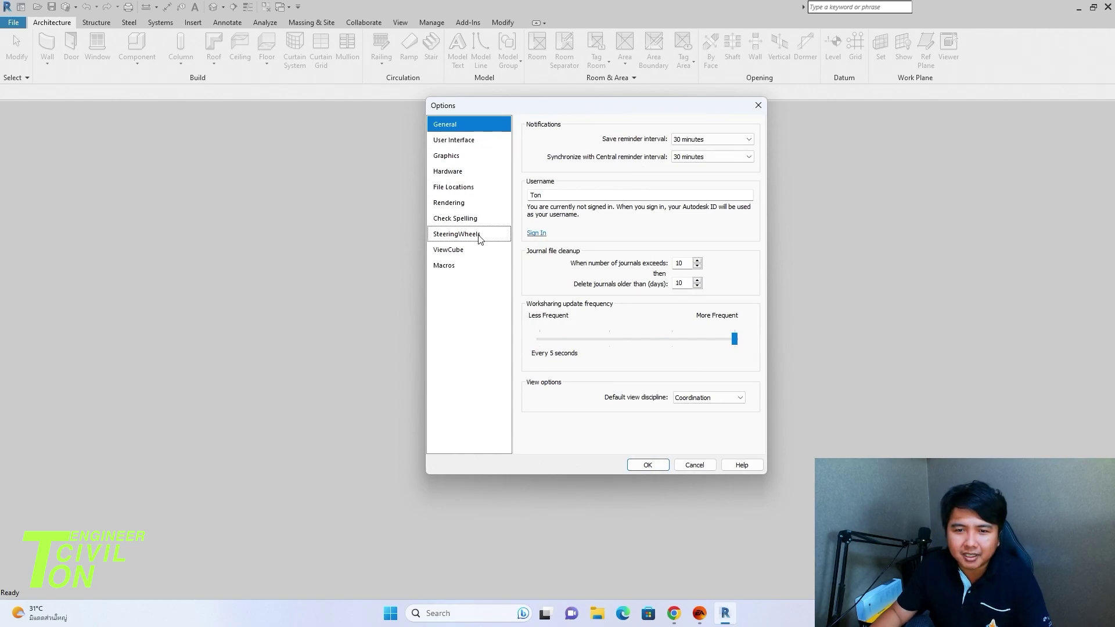
left_click(475, 192)
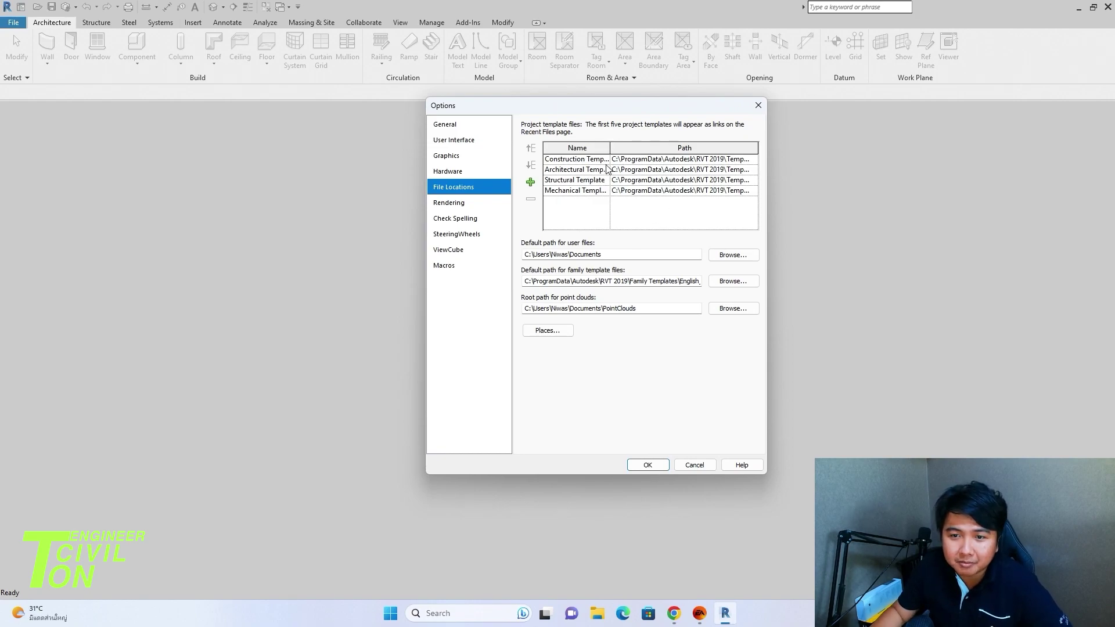
Step: Review the Construction, Structural and Mechanical template entries and browse the Construction template path
left_click(586, 159)
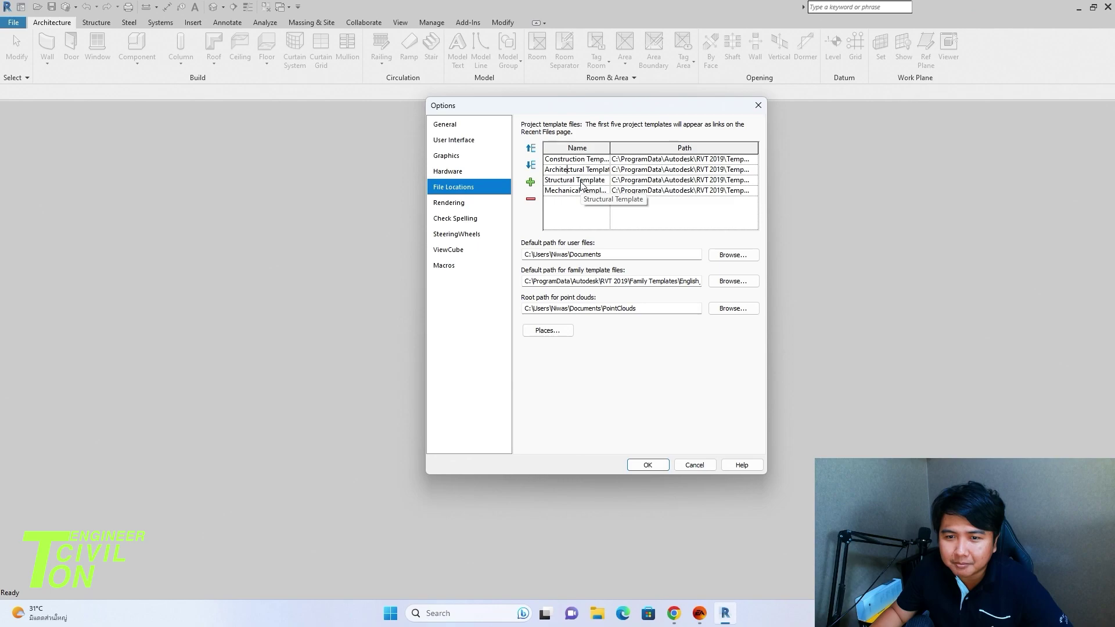
left_click(582, 183)
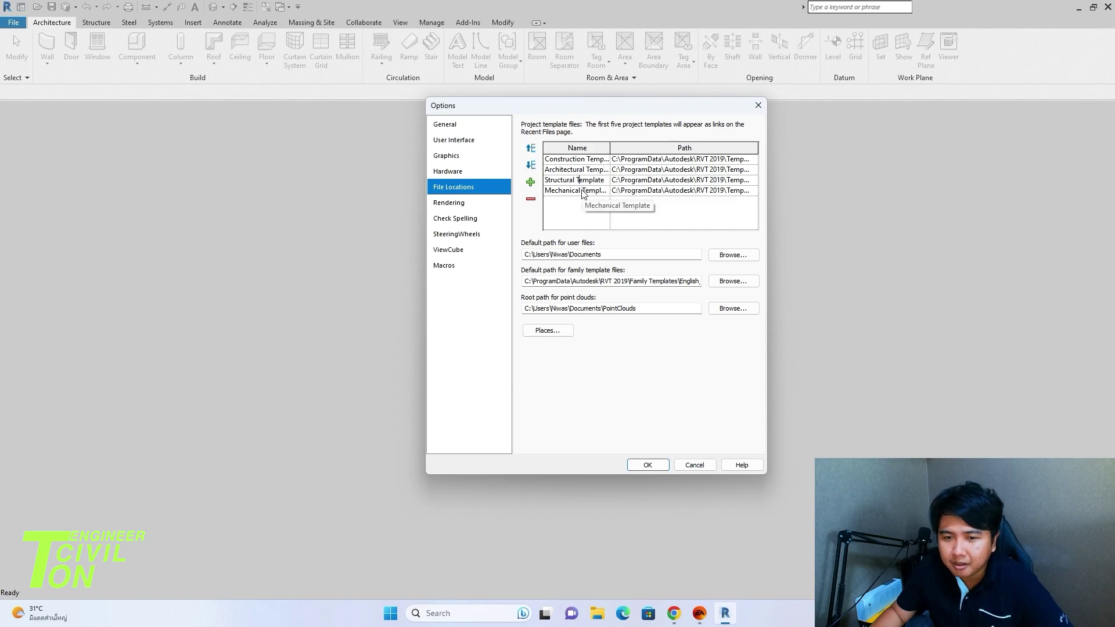
left_click(582, 191)
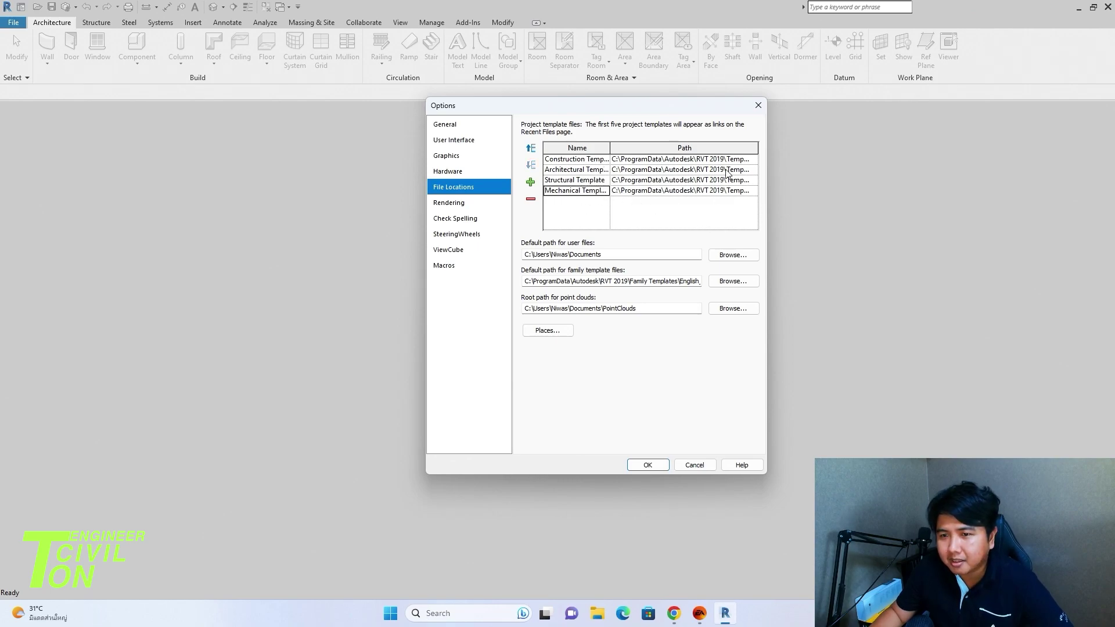
left_click(755, 159)
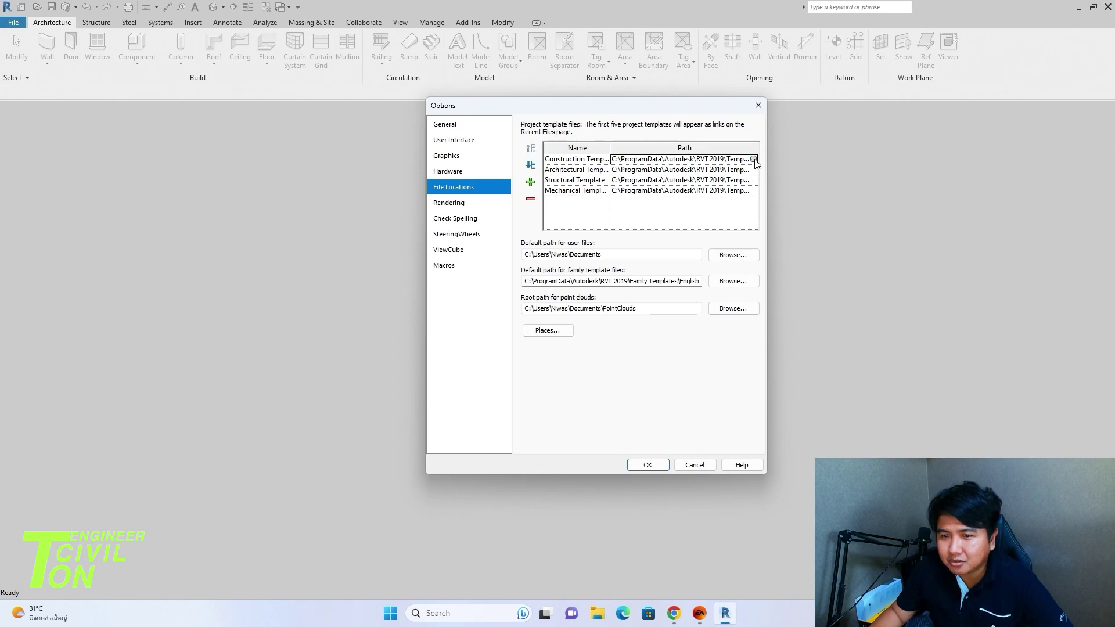
left_click(768, 164)
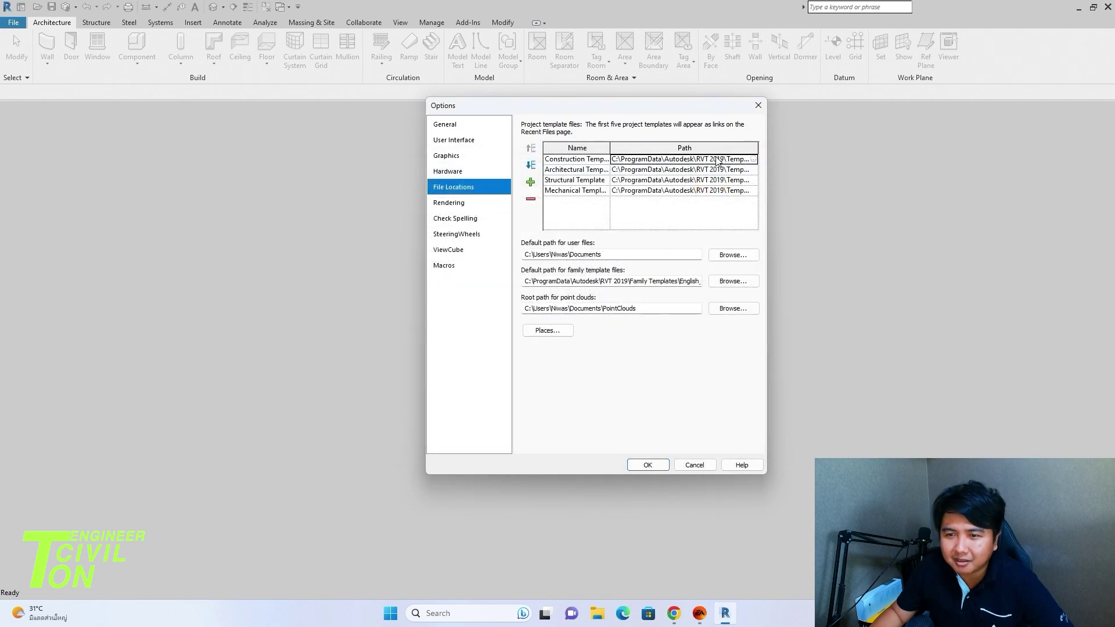
left_click(754, 159)
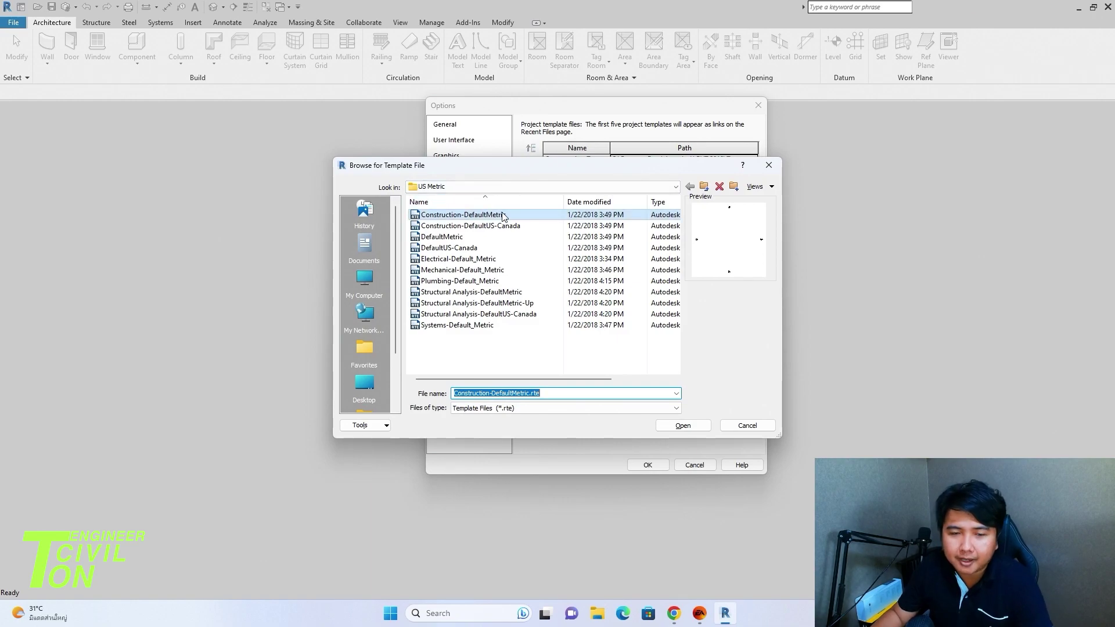
Step: Browse the US Imperial and US Metric folders and pick Construction-DefaultMetric as the Construction template
left_click(546, 187)
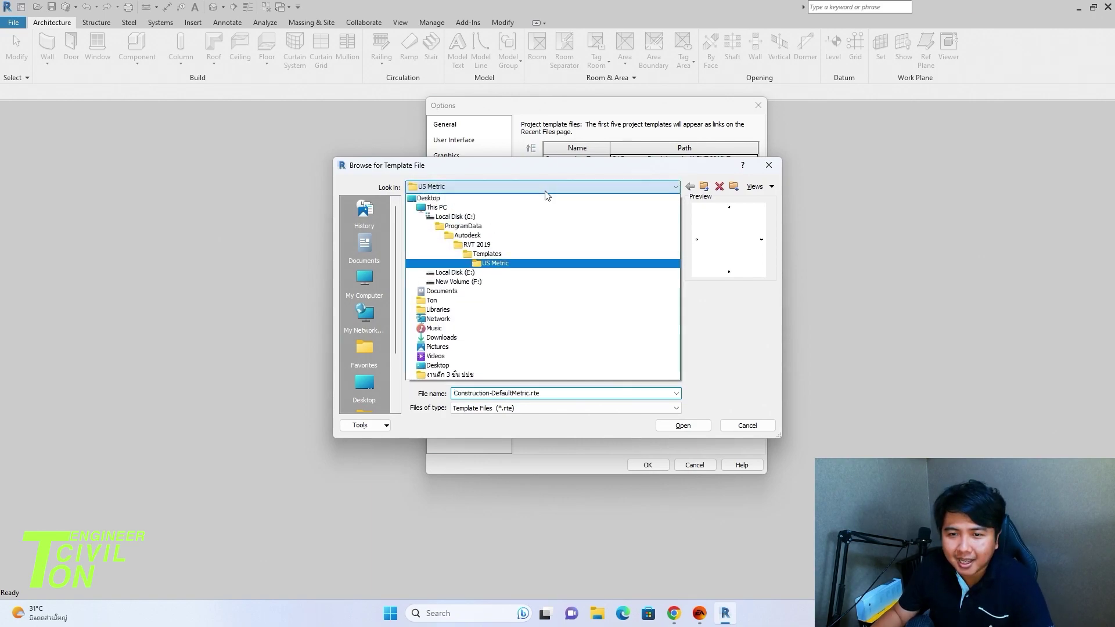
left_click(495, 254)
double_click(456, 229)
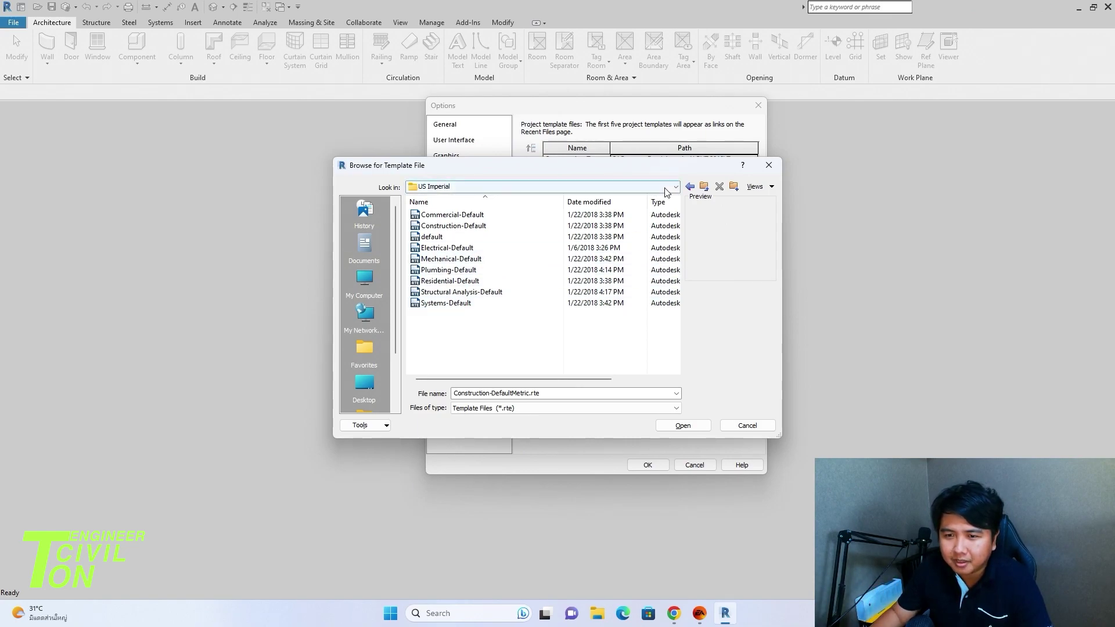
left_click(523, 186)
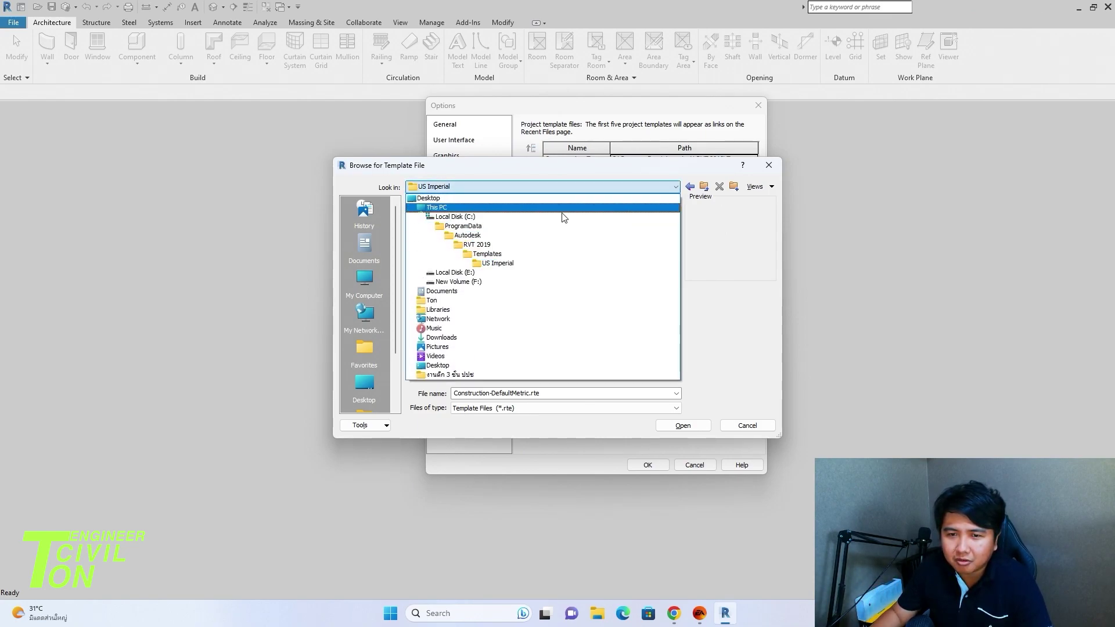
left_click(511, 254)
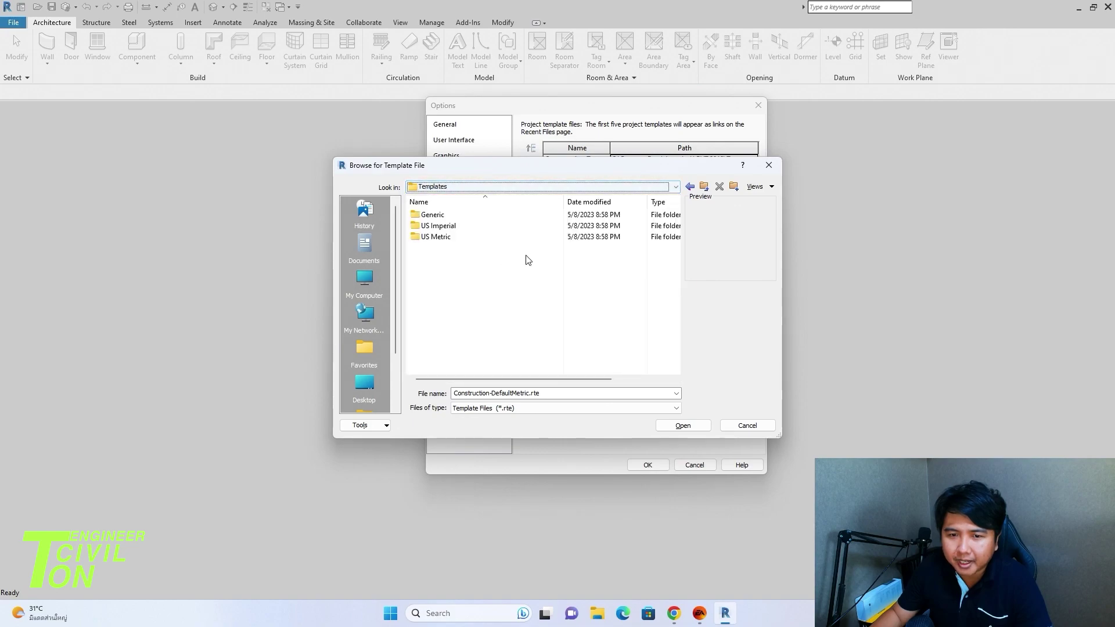
double_click(441, 237)
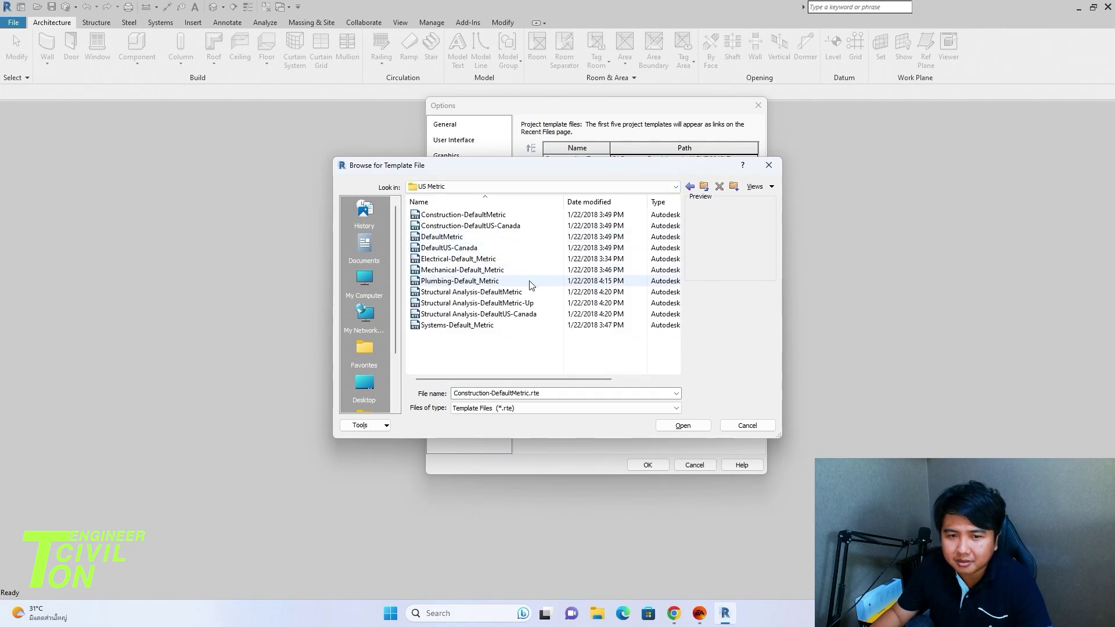
double_click(494, 215)
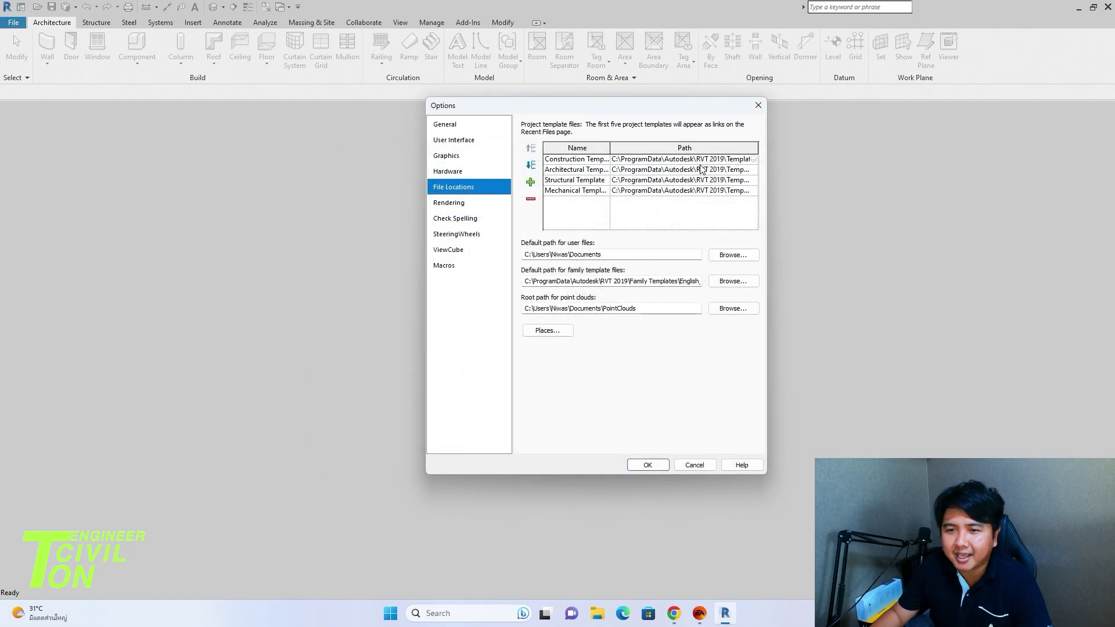
Step: Check the Mechanical template path and close the template browser without changes
double_click(700, 169)
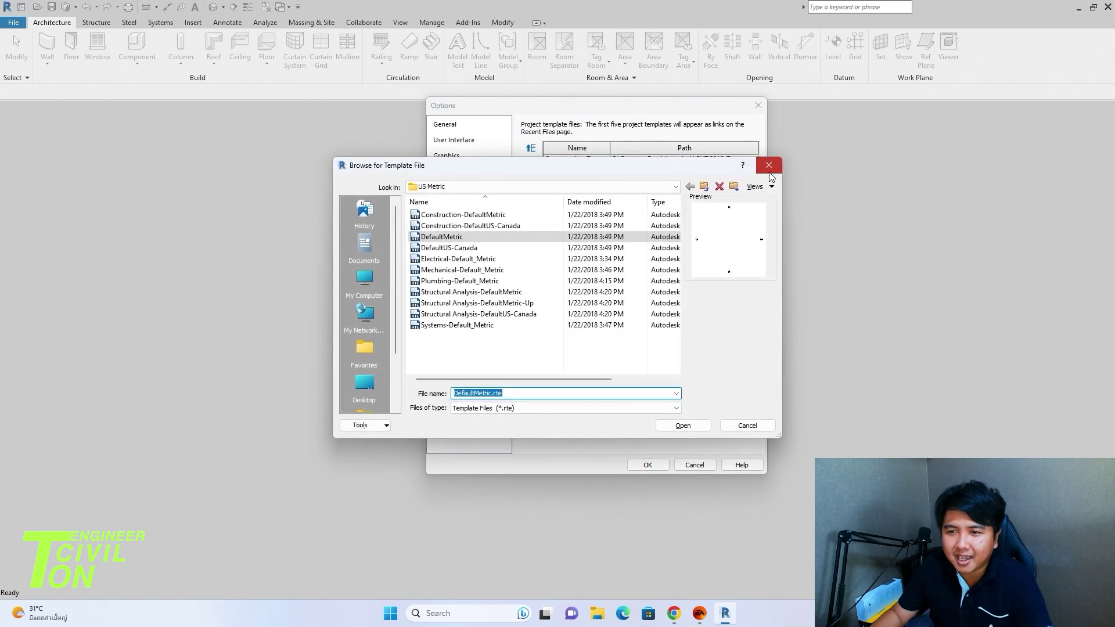
left_click(769, 167)
left_click(754, 181)
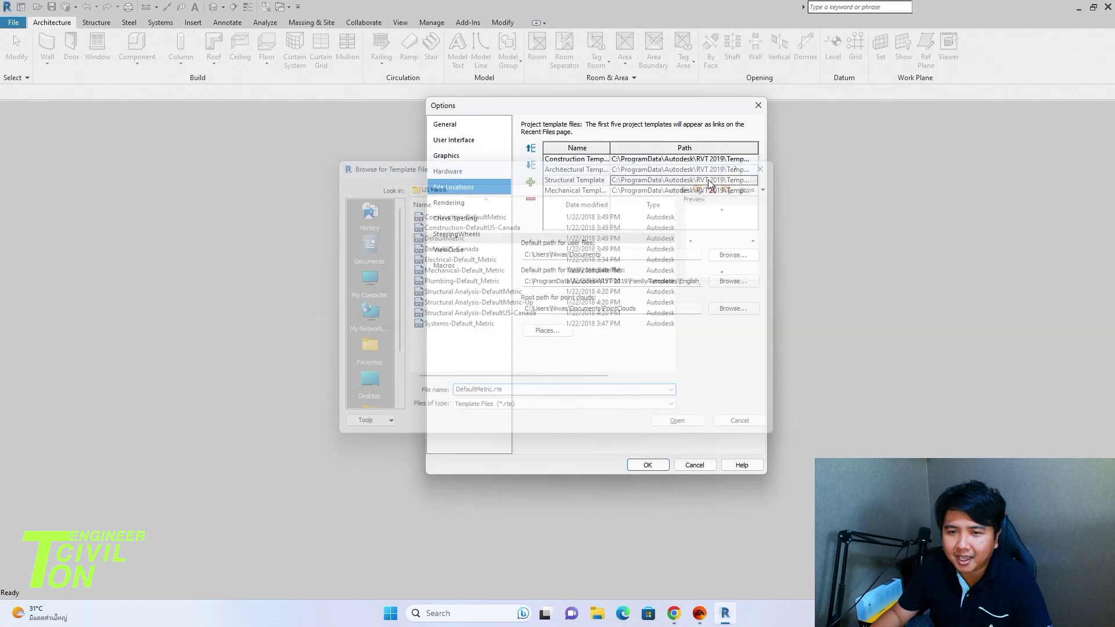
left_click(757, 191)
left_click(772, 169)
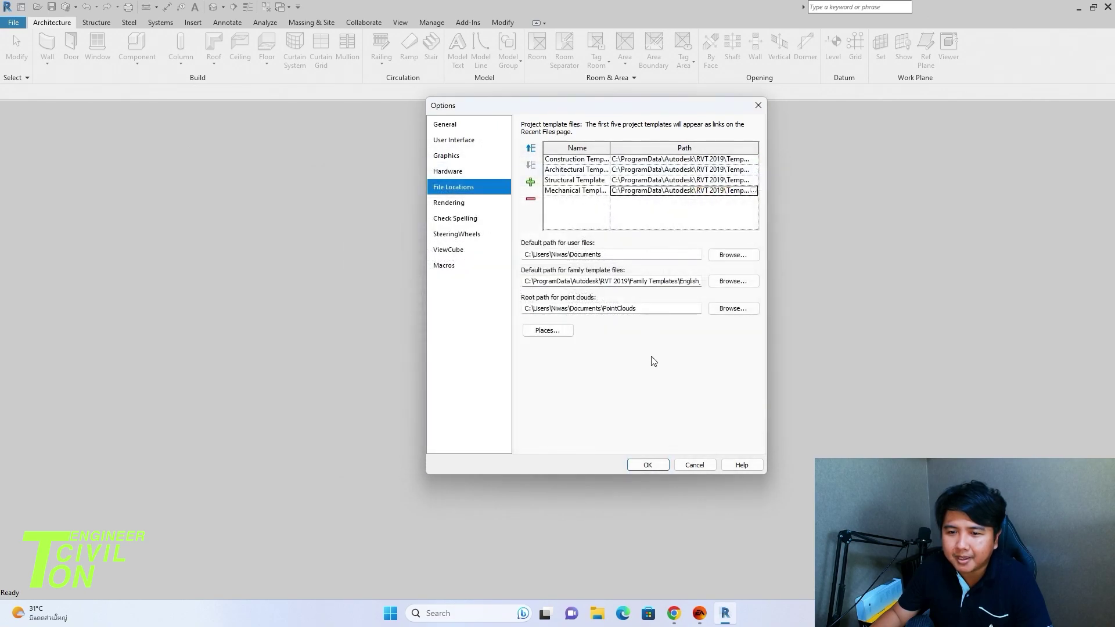
Step: Close Options and create a new metric project from the Construction template
left_click(660, 464)
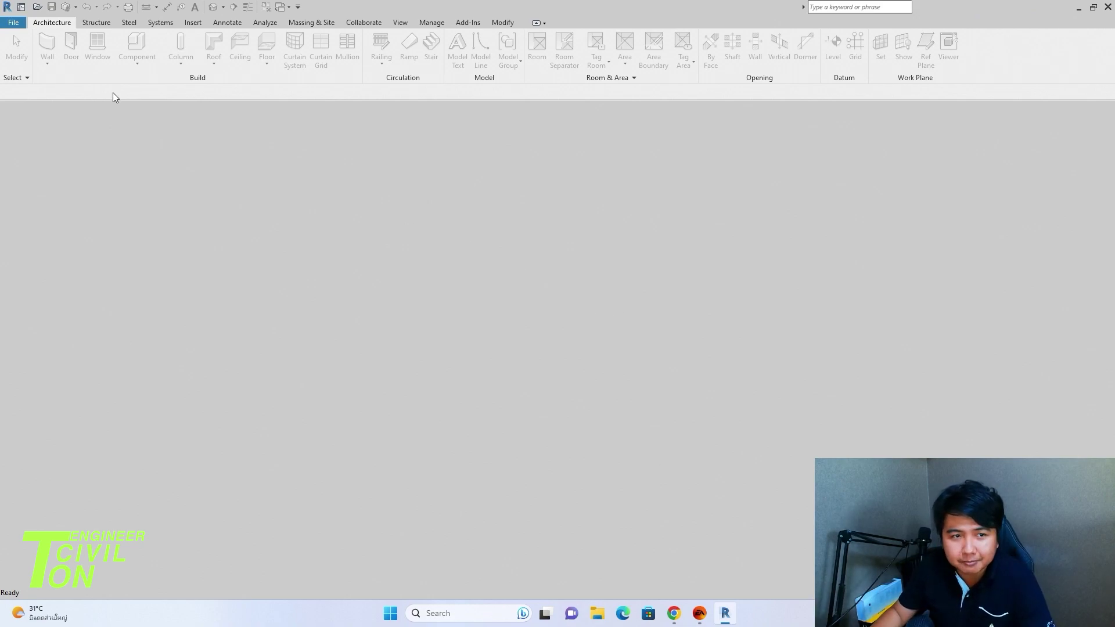
left_click(12, 23)
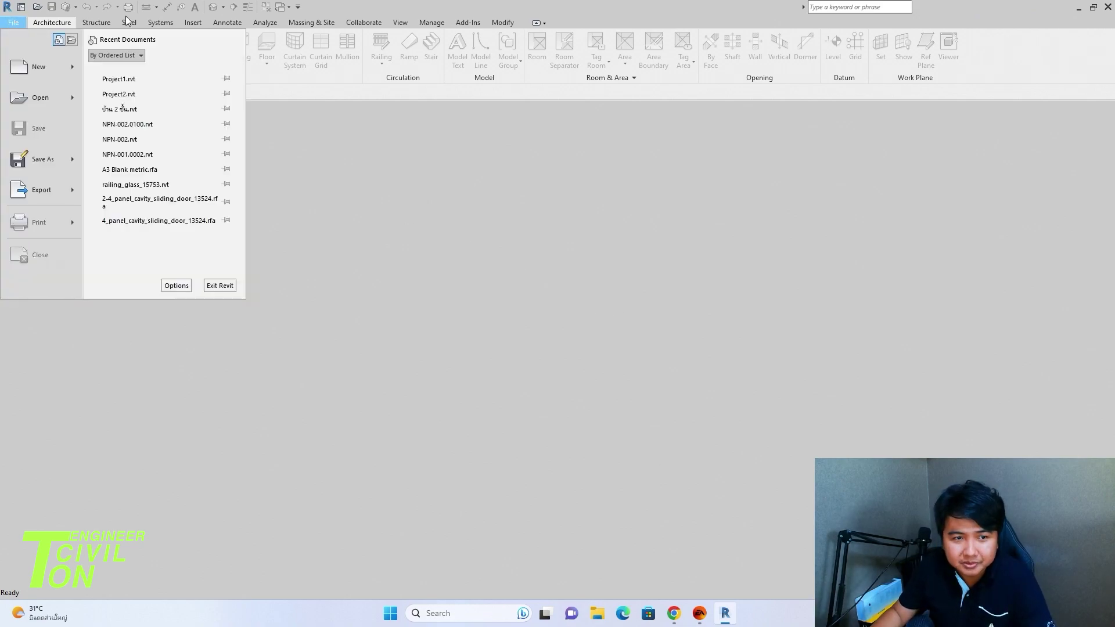
left_click(55, 72)
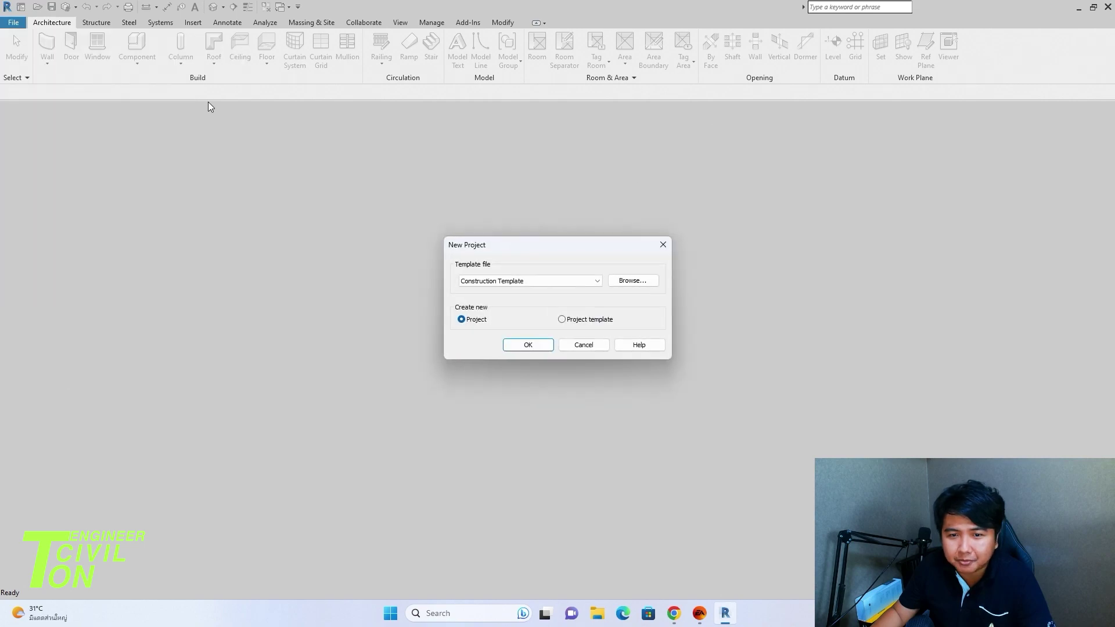
left_click(535, 345)
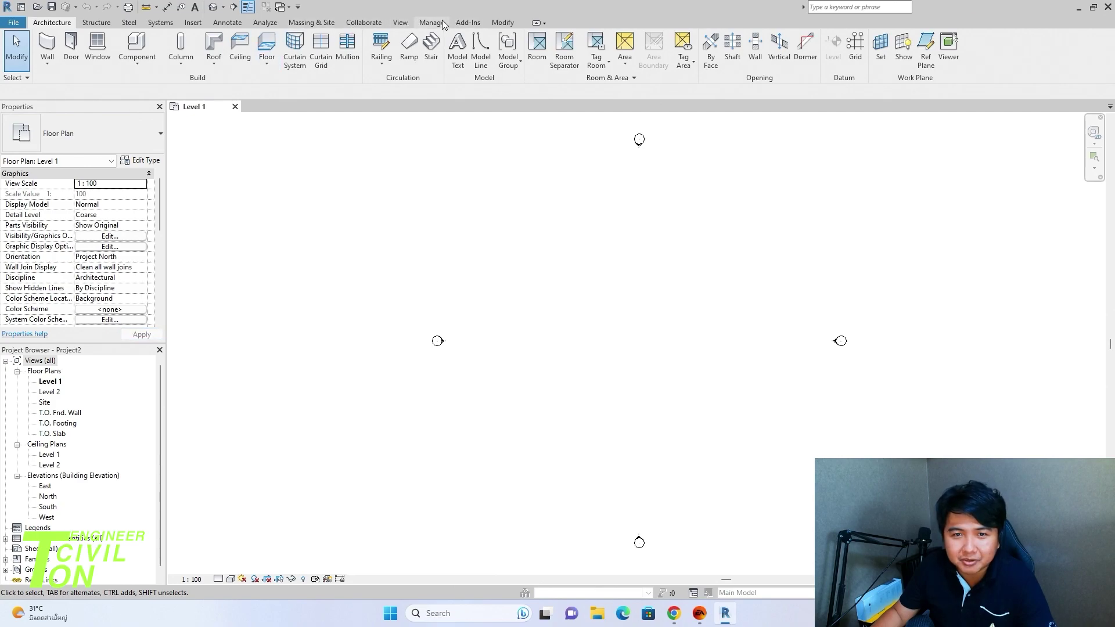
Step: Review the project units in millimetres, then close the Project Units dialog
left_click(369, 59)
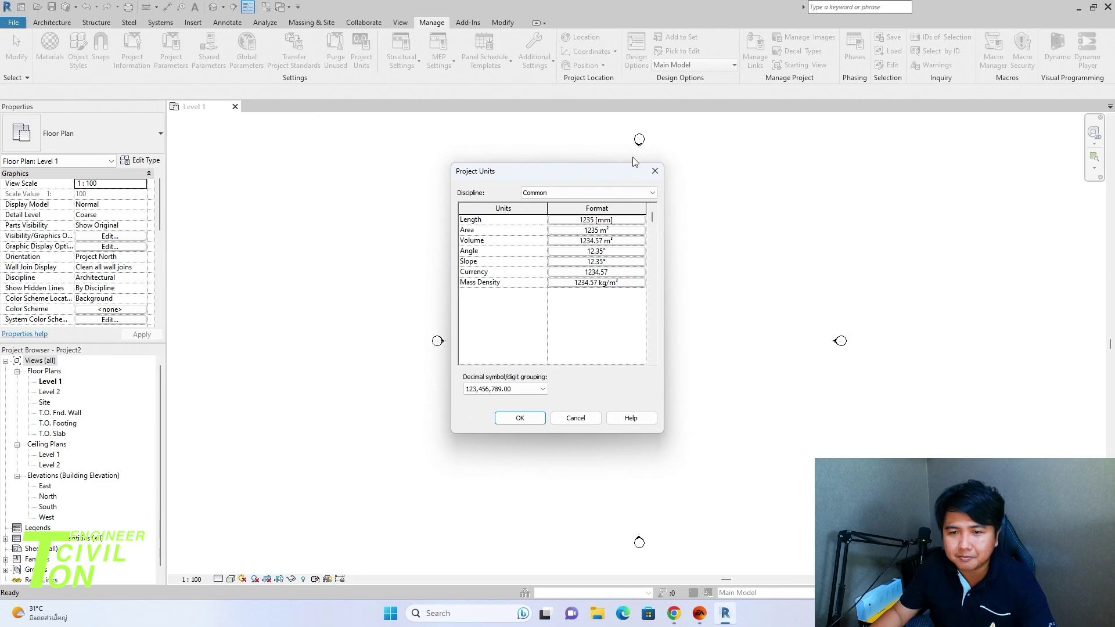
left_click(654, 171)
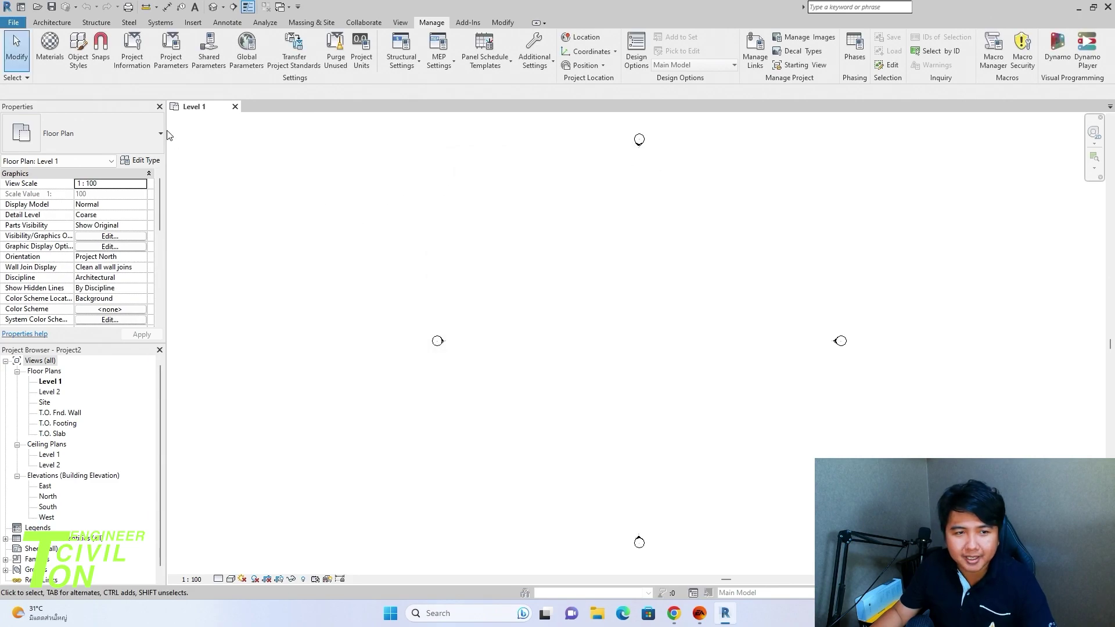
left_click(52, 22)
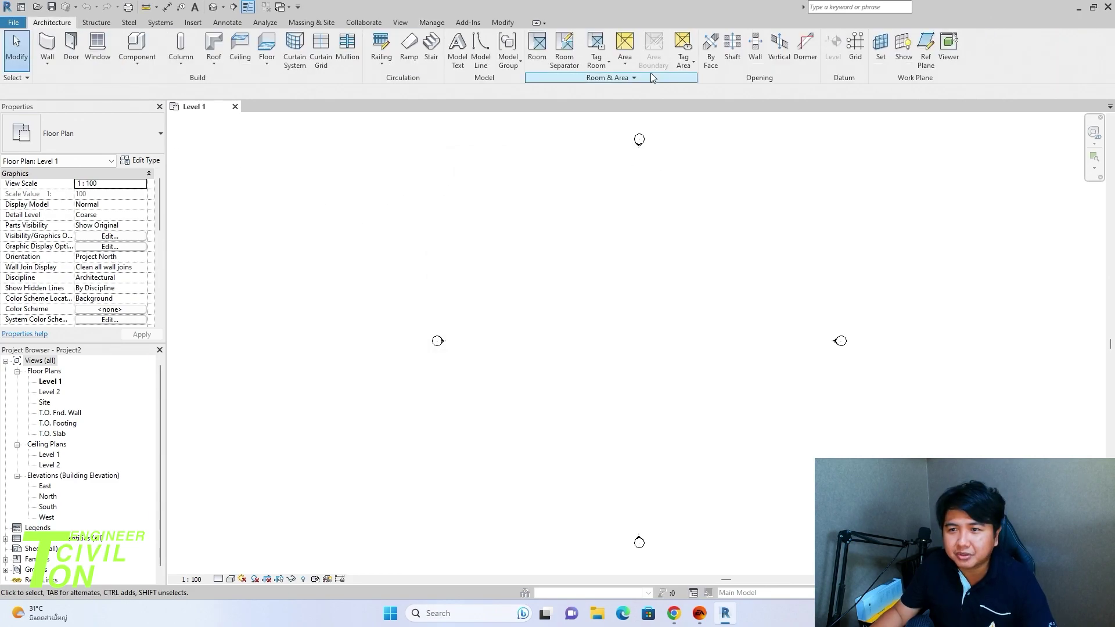
Step: Draw a vertical grid on Level 1 and rename it A
left_click(856, 52)
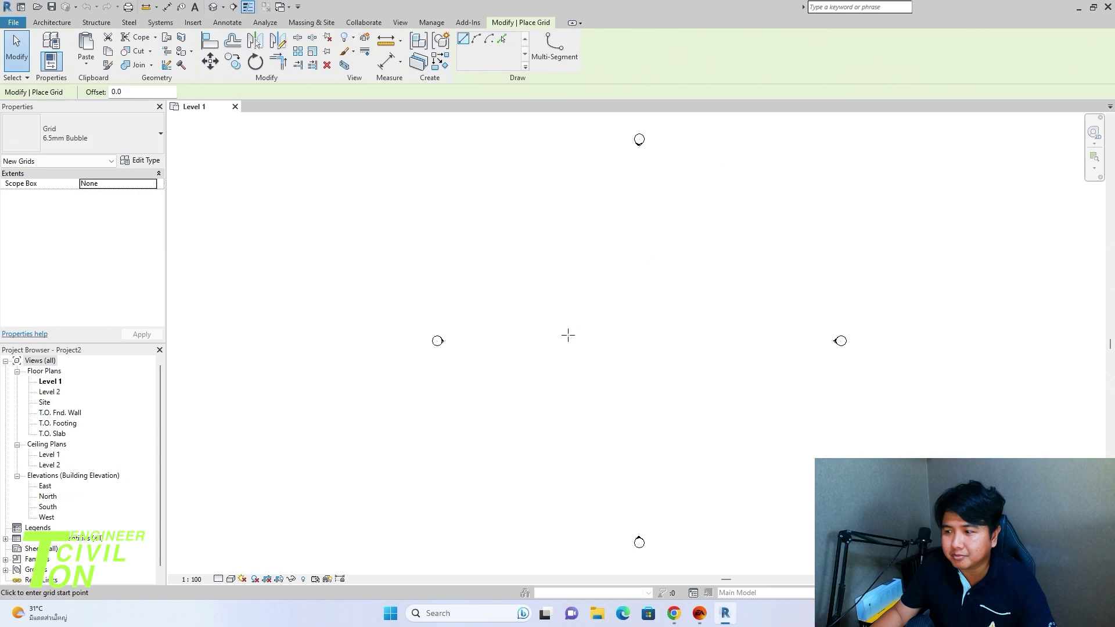
left_click(532, 375)
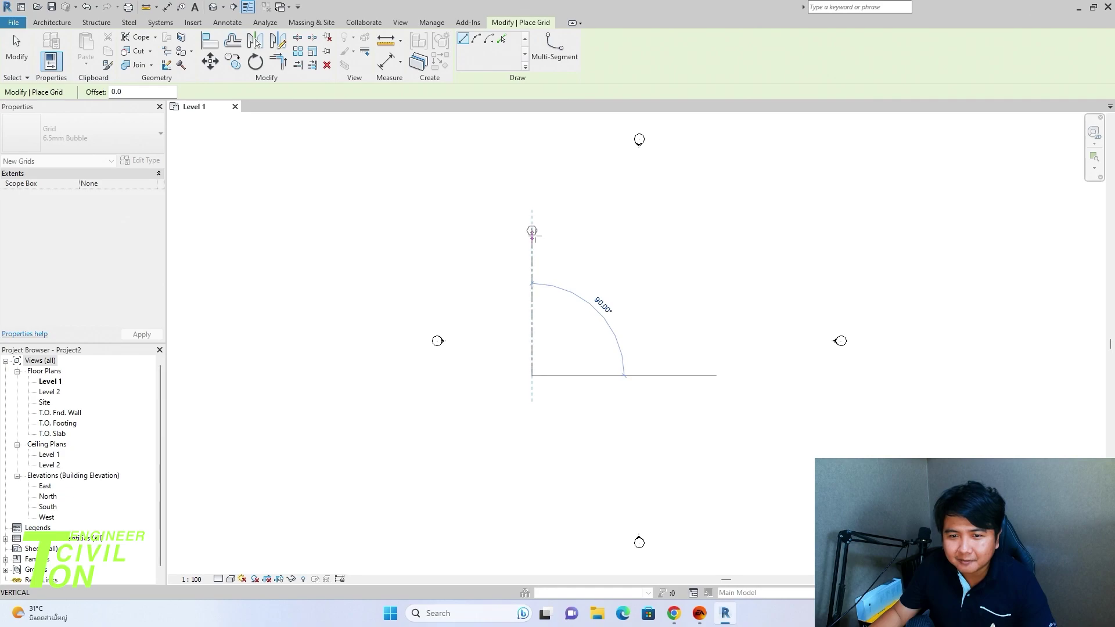
left_click(532, 232)
key("Escape")
key("Escape")
scroll(536, 251, "up", 1)
scroll(535, 250, "up", 3)
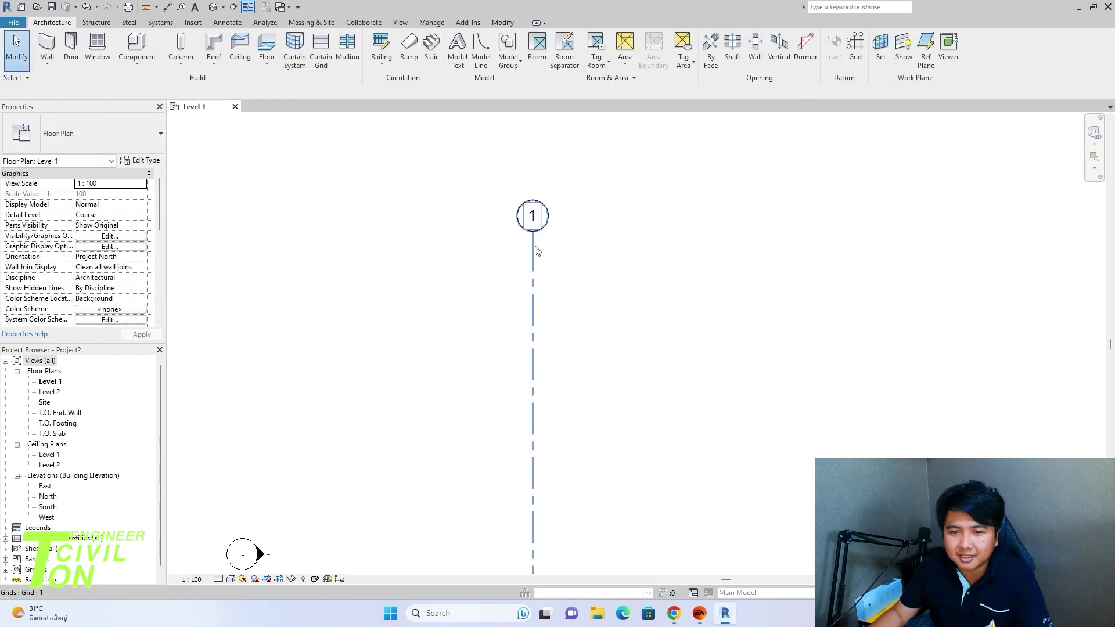
left_click(535, 250)
left_click(531, 215)
type("A")
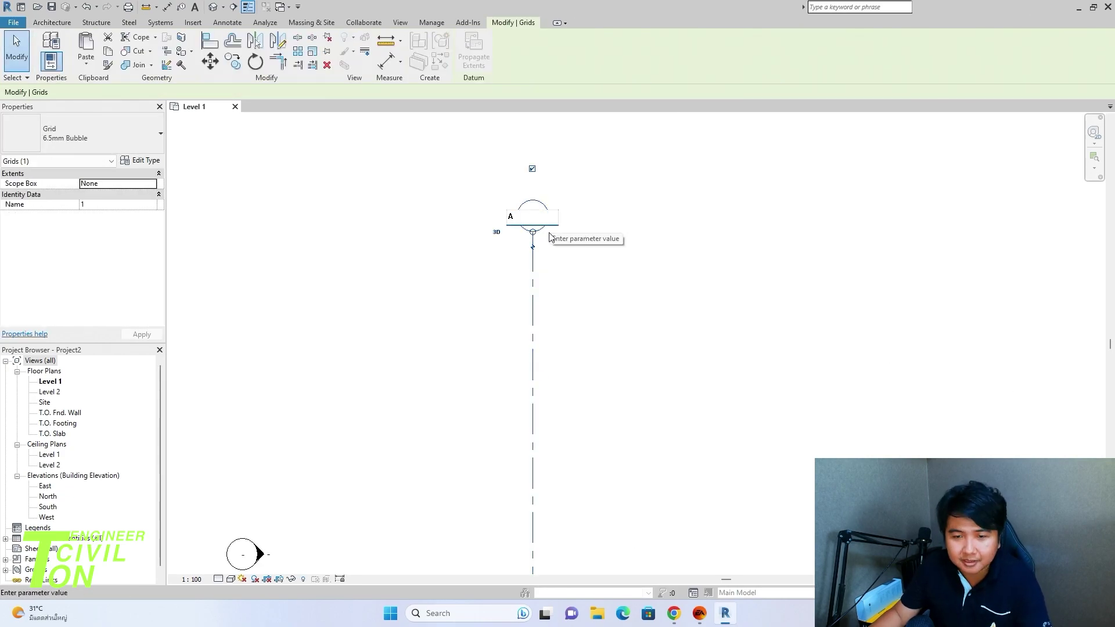
key("Return")
scroll(552, 263, "down", 3)
scroll(551, 250, "down", 1)
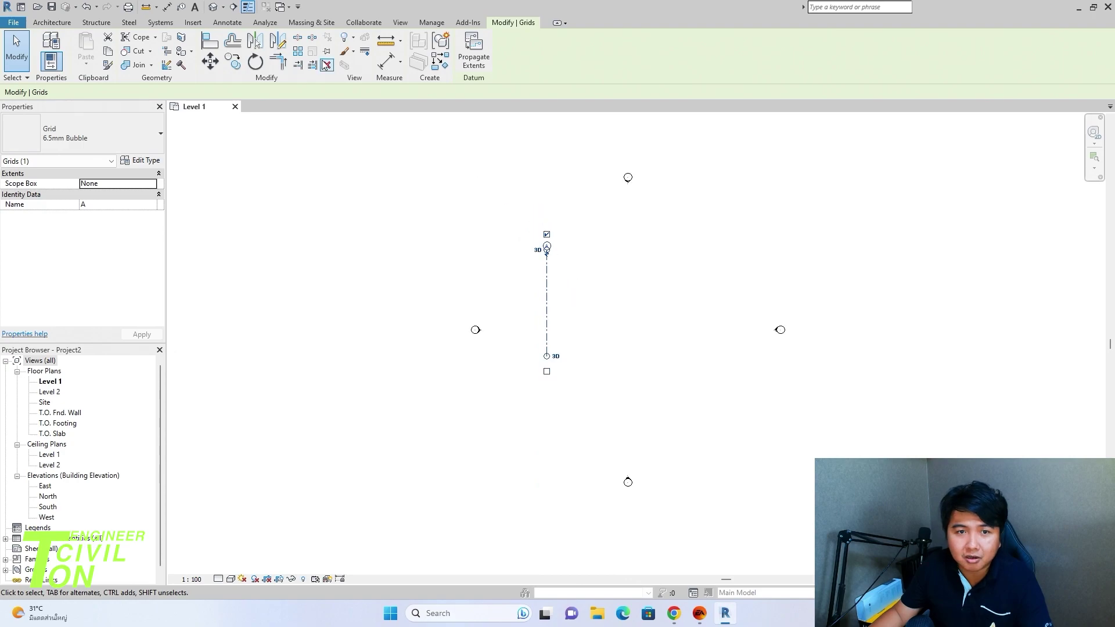
Step: Copy grid A 4000 mm to create grid B
left_click(243, 64)
left_click(580, 311)
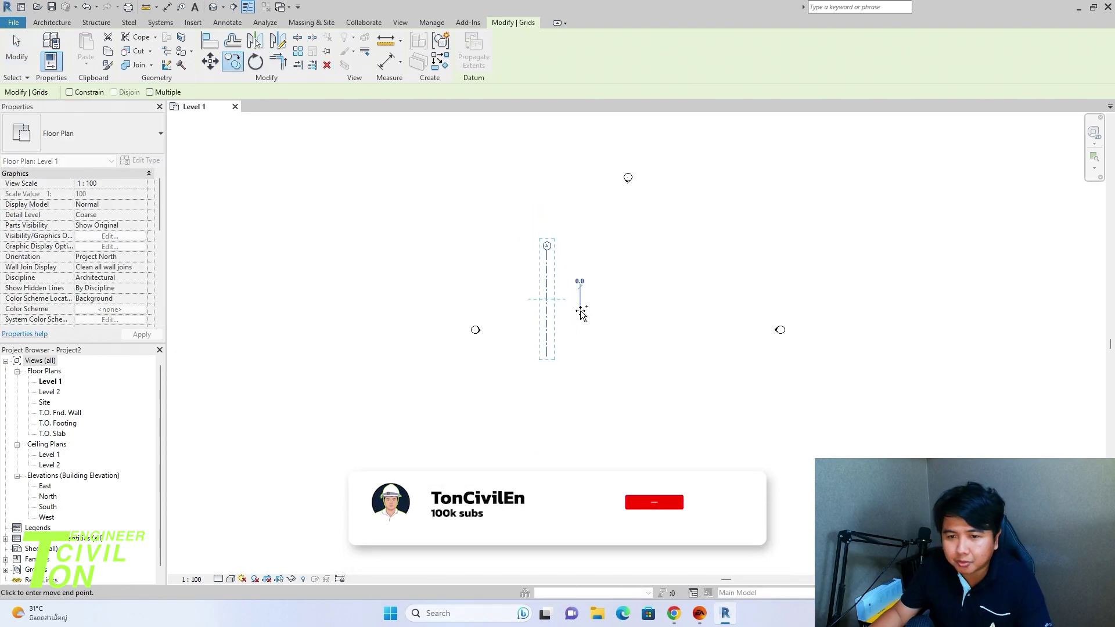
type("4000")
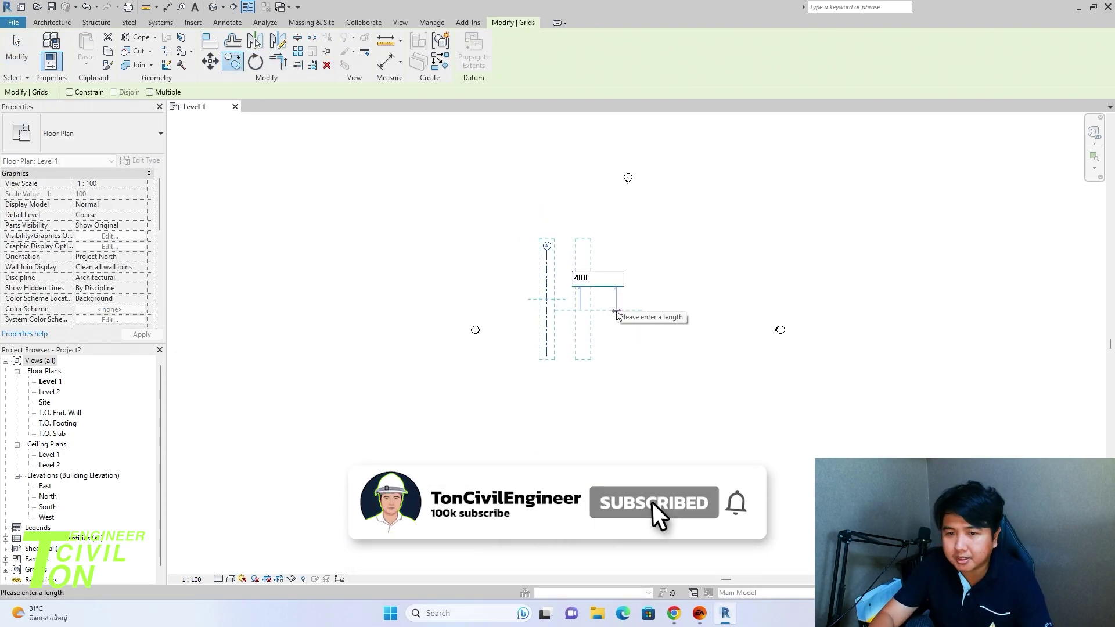
key("Return")
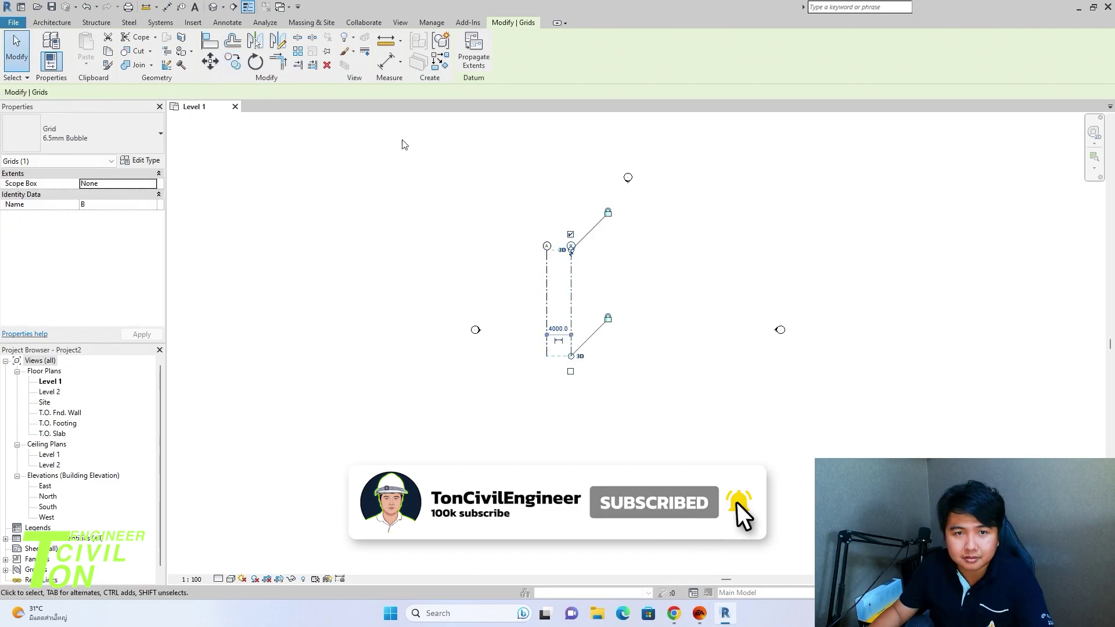
Step: Copy multiple grids at 3000, 3000, 3500 and 3500 mm spacings beyond B
left_click(233, 61)
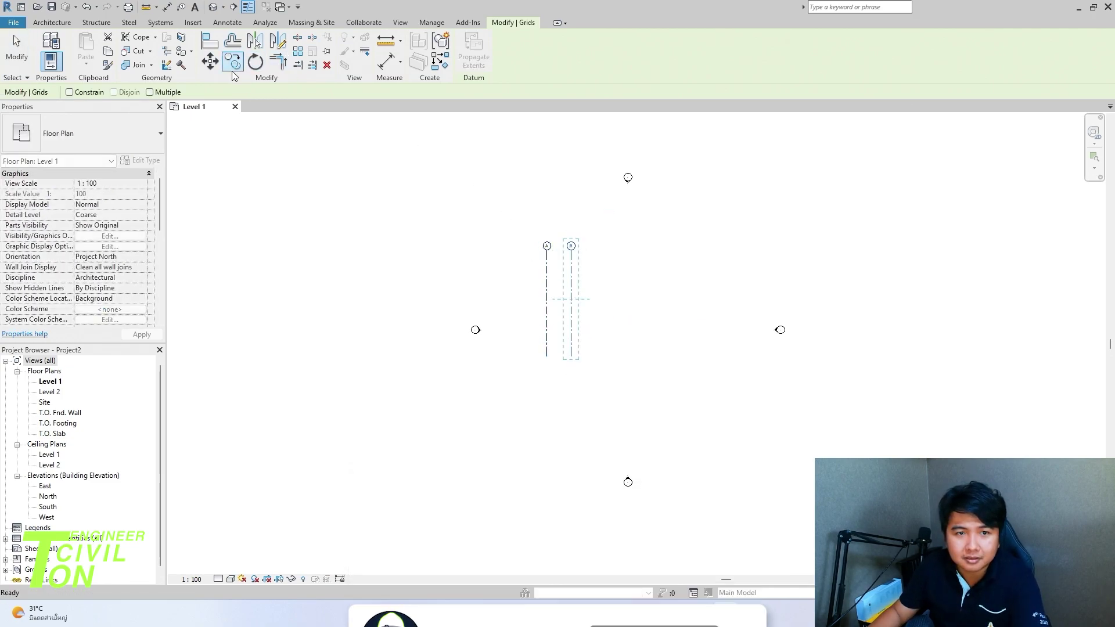
left_click(622, 307)
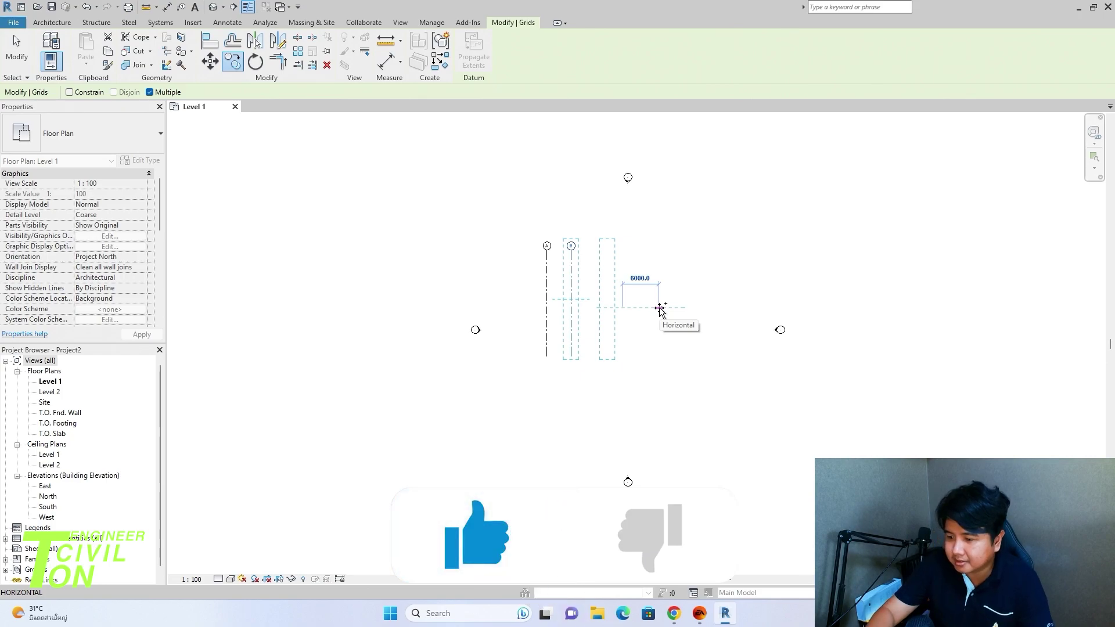
type("3000")
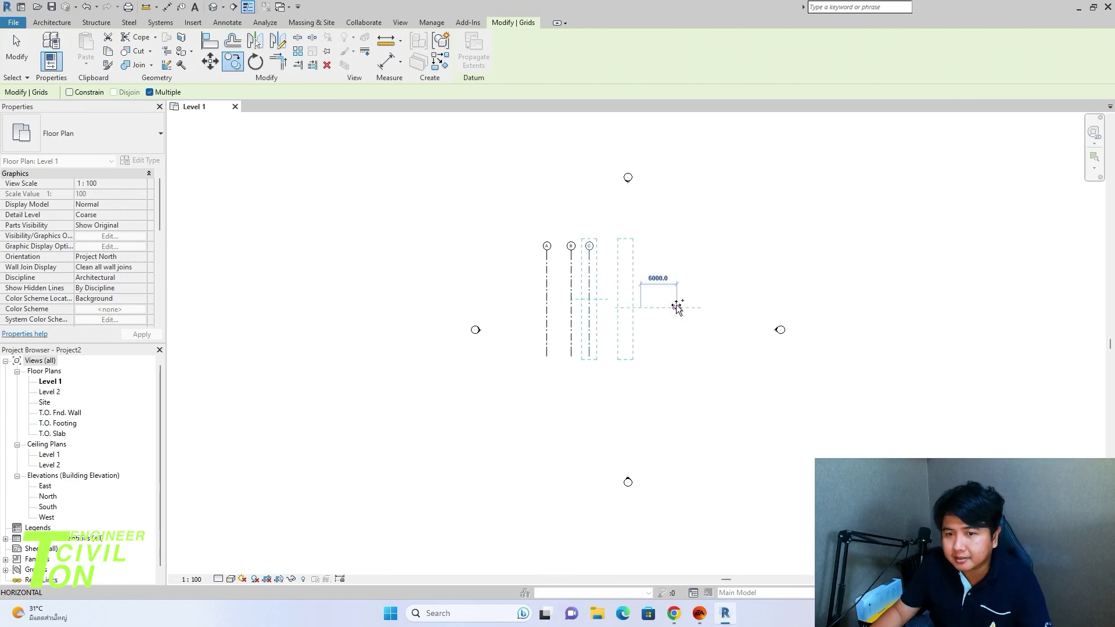
type("3")
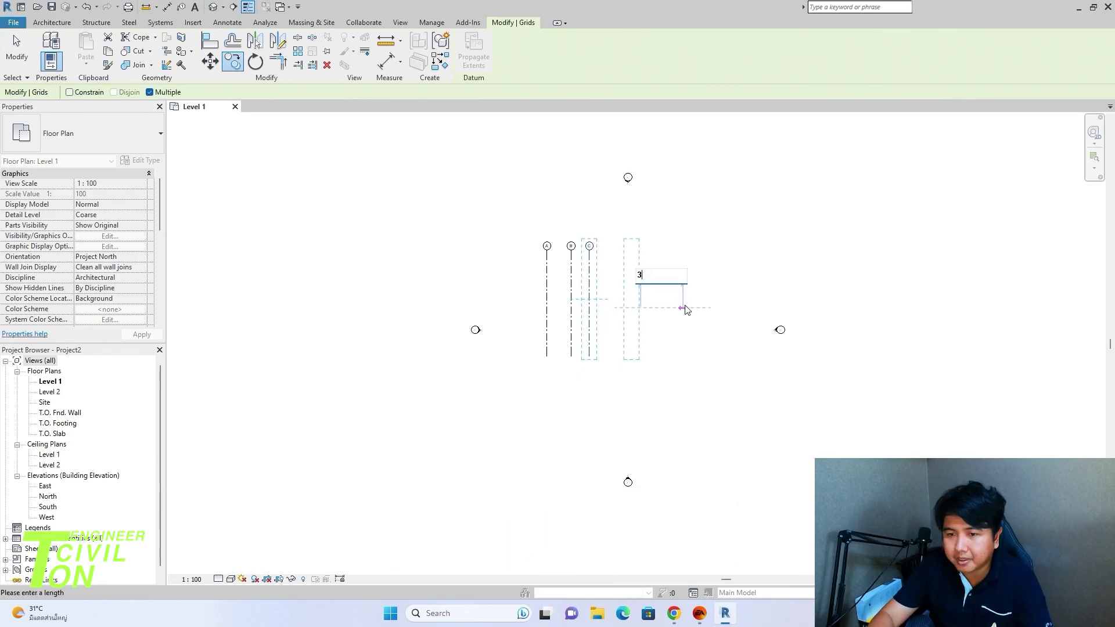
type("000")
key("Return")
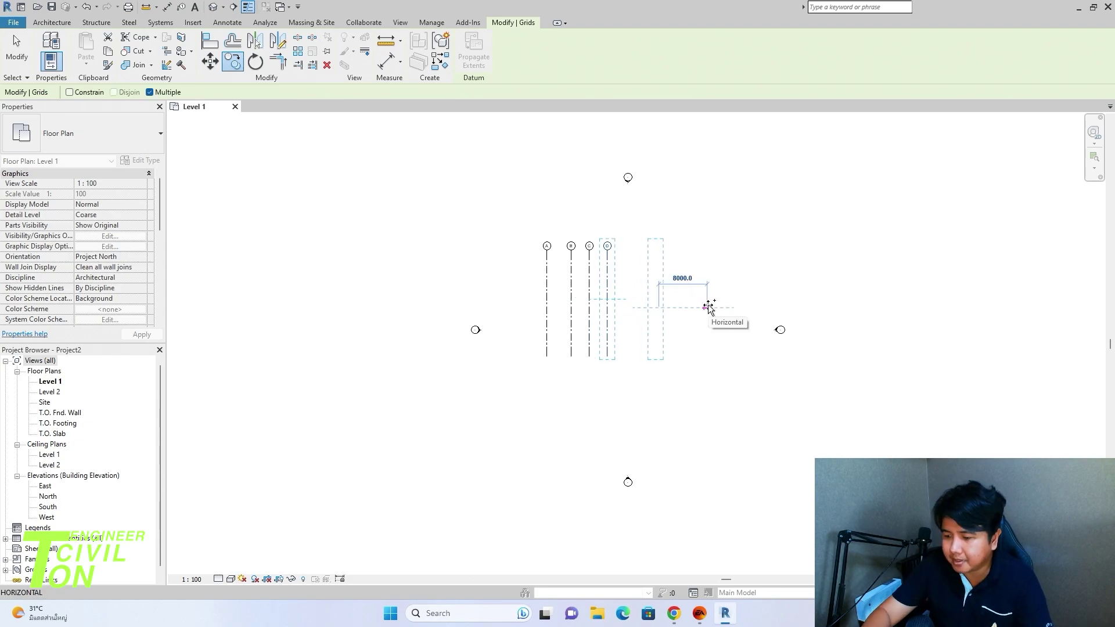
type("3500")
key("Return")
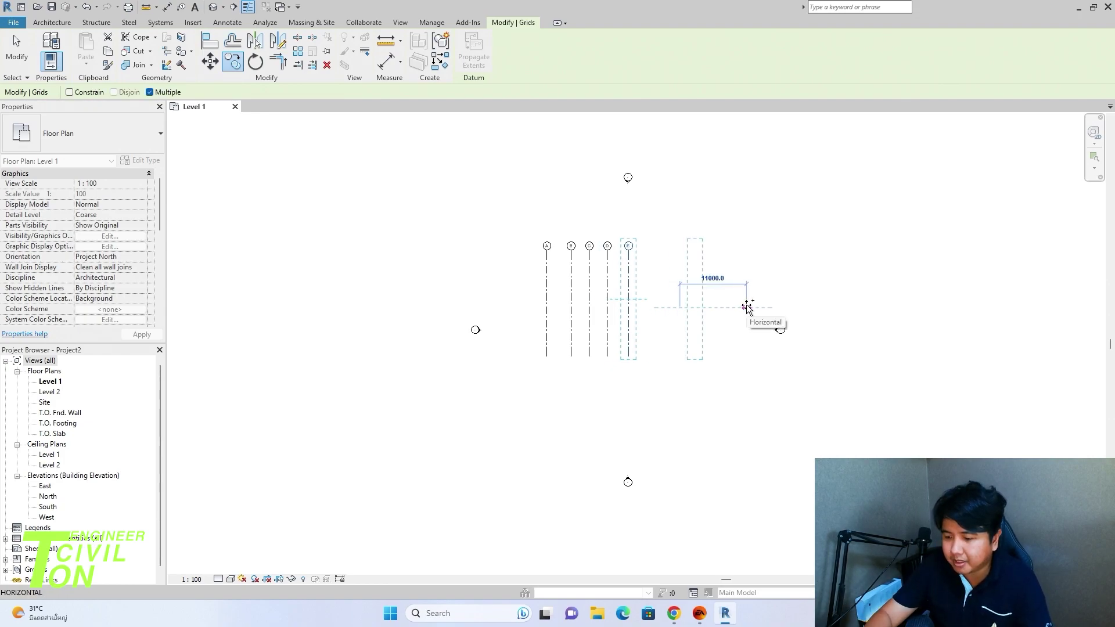
type("3500")
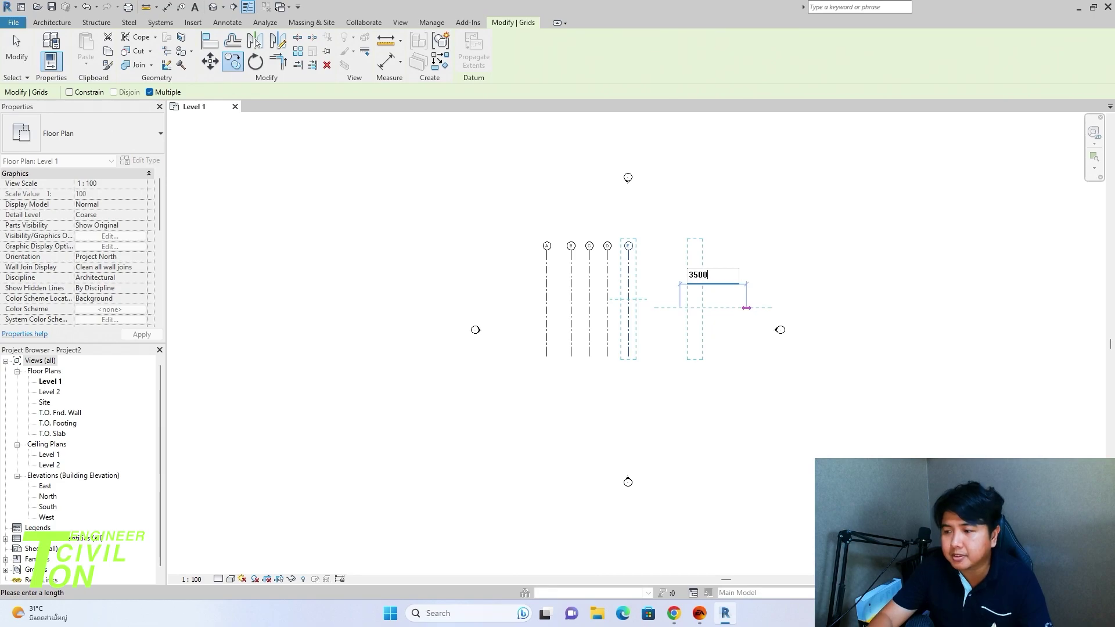
key("Return")
key("Escape")
key("Escape")
Step: Rename the last vertical grid to E.1 and recentre the plan view
scroll(647, 253, "up", 2)
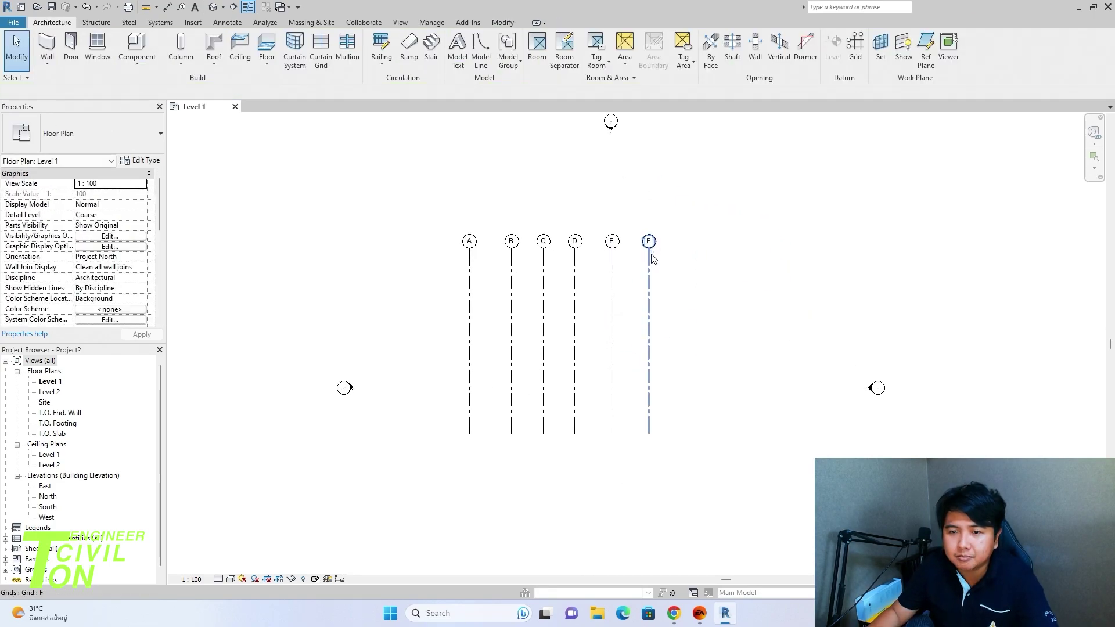
left_click(650, 255)
scroll(649, 253, "up", 2)
type("E.")
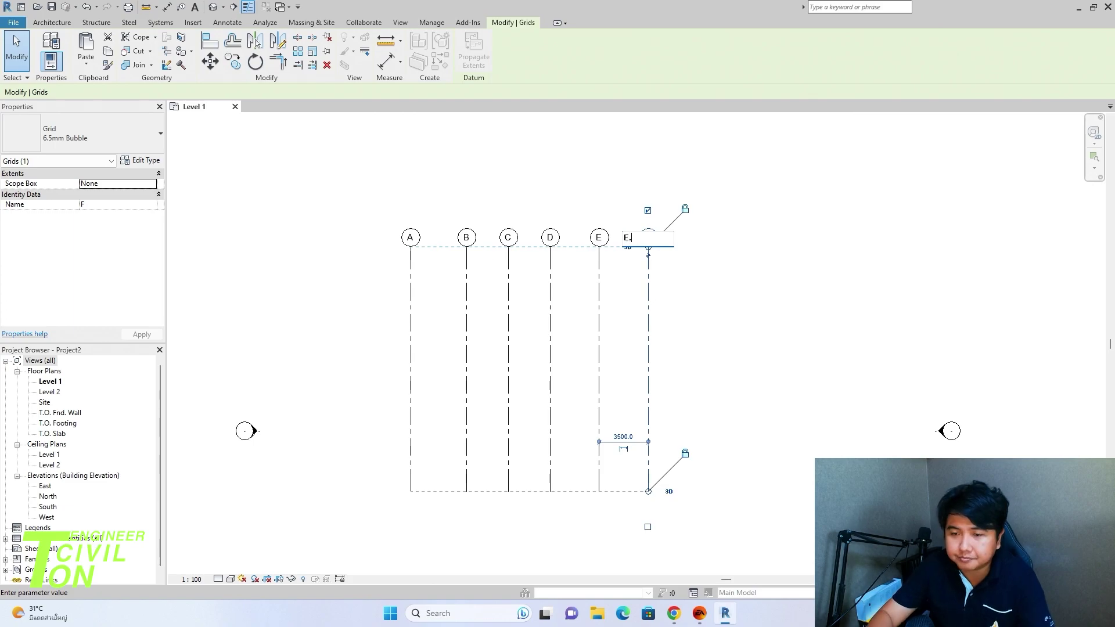
type("1")
key("Return")
left_click(754, 296)
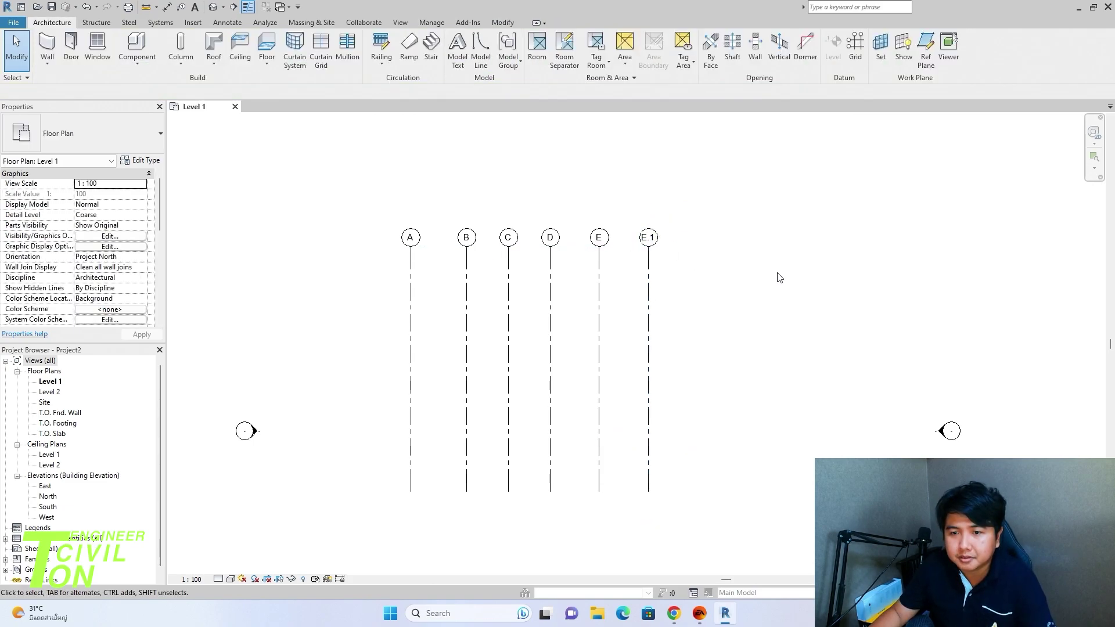
scroll(700, 269, "down", 2)
middle_click_drag(701, 269, 664, 280)
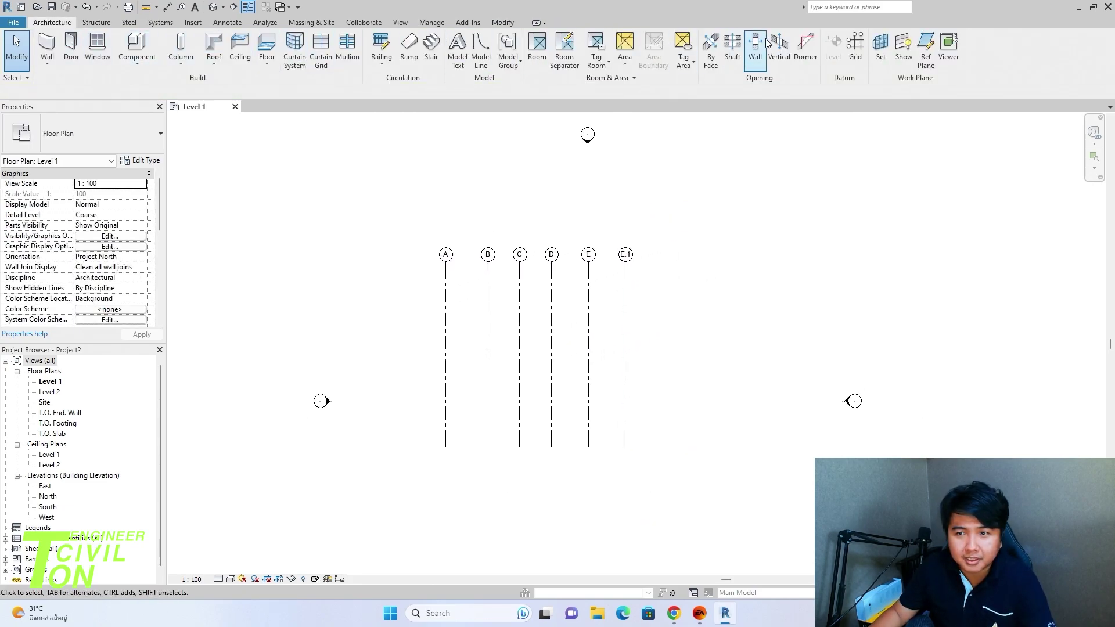
Step: Draw a horizontal grid across all vertical grids and name it 1
left_click(856, 46)
left_click(662, 305)
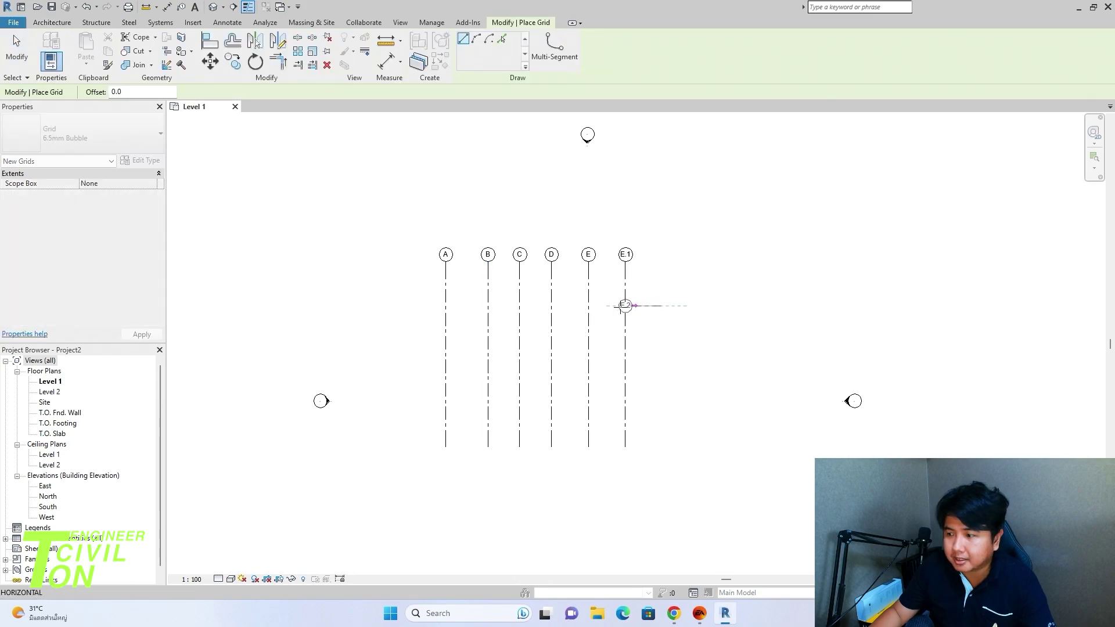
left_click(399, 308)
key("Escape")
key("Escape")
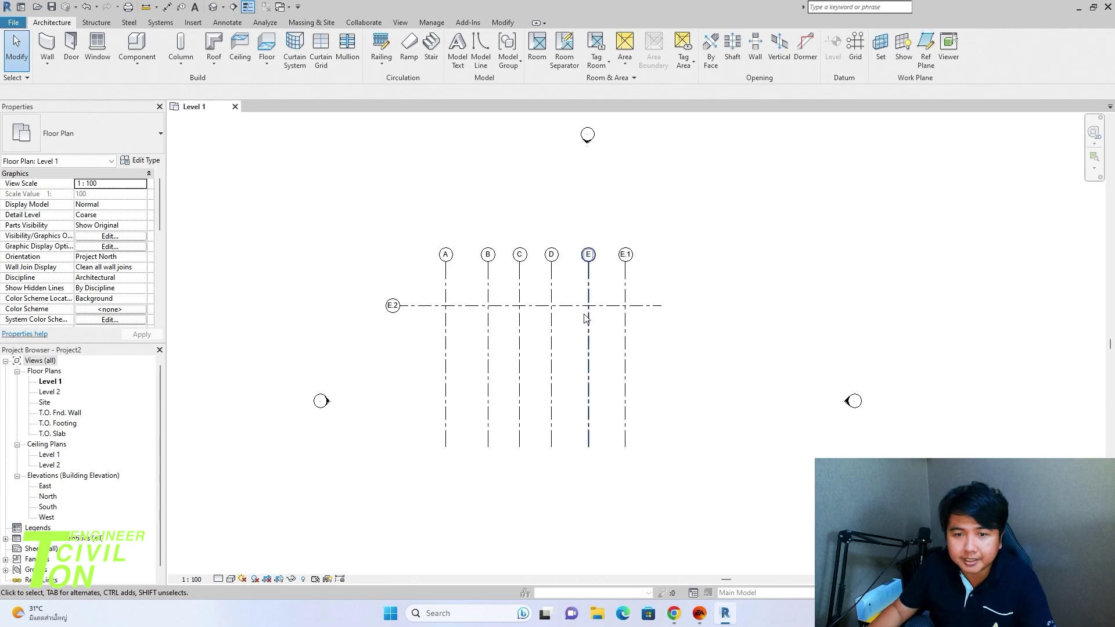
left_click(393, 306)
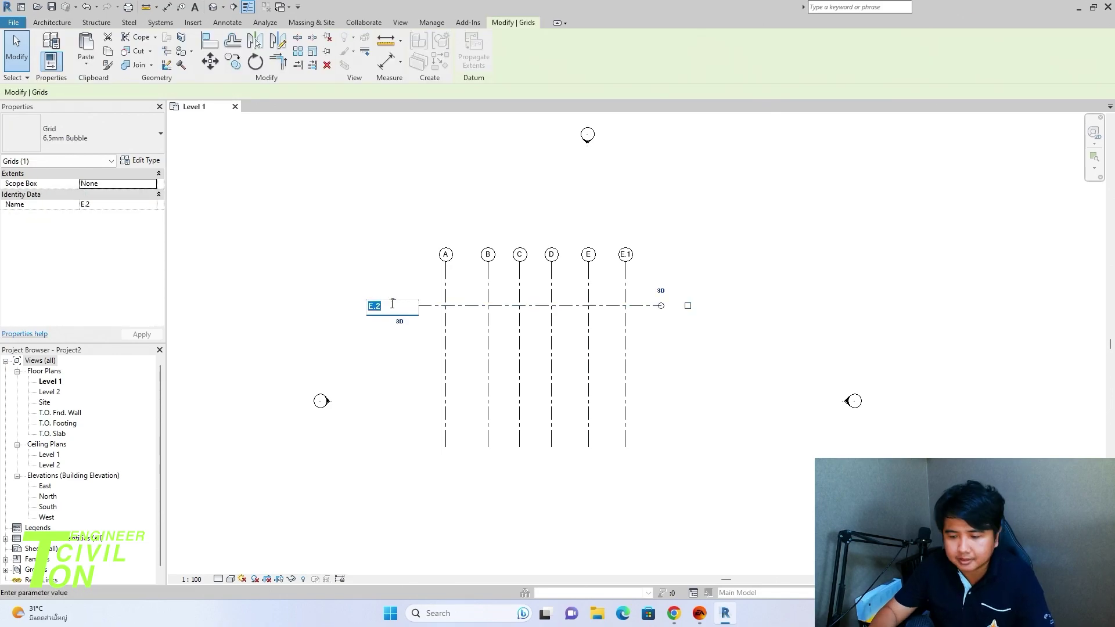
type("1")
key("Return")
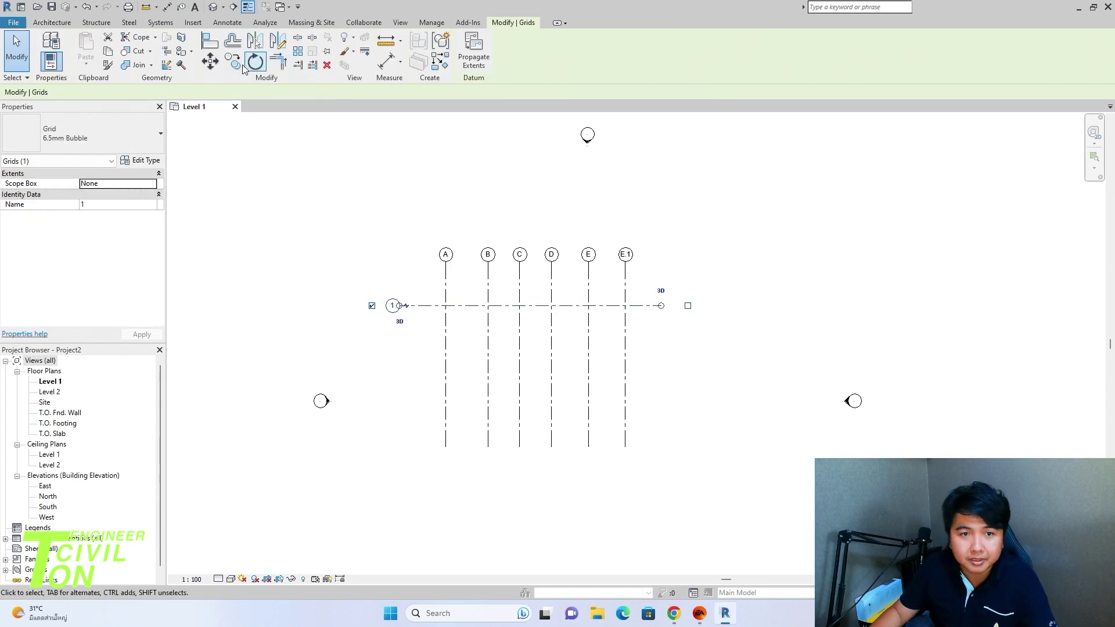
Step: Copy grids 2, 3 and 4 below grid 1 at 1700, 3500 and 4000 mm
left_click(241, 65)
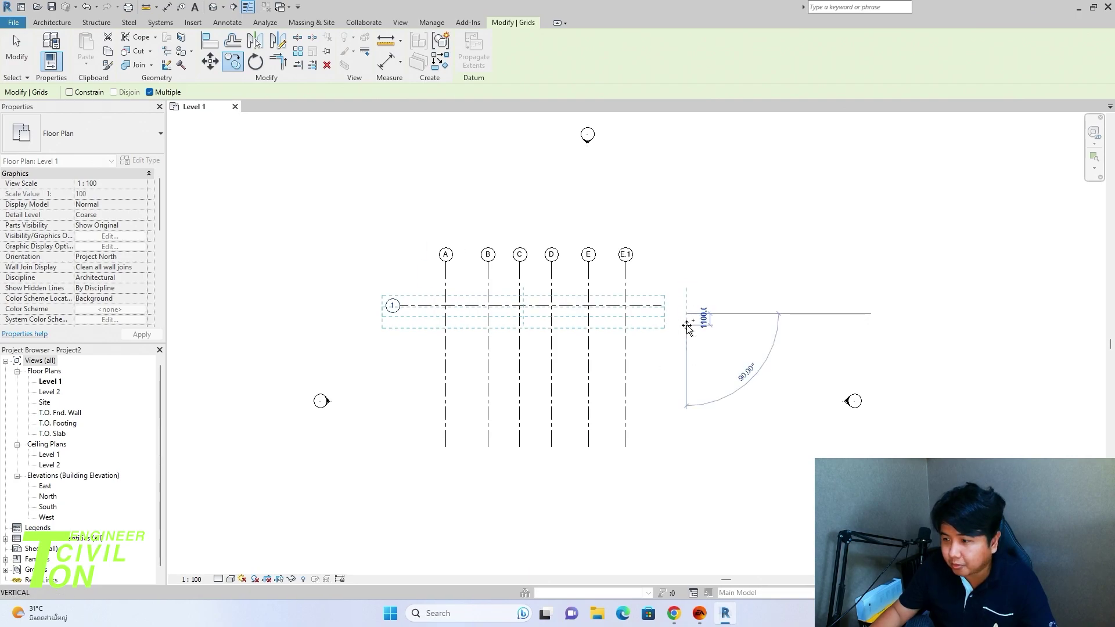
type("1700")
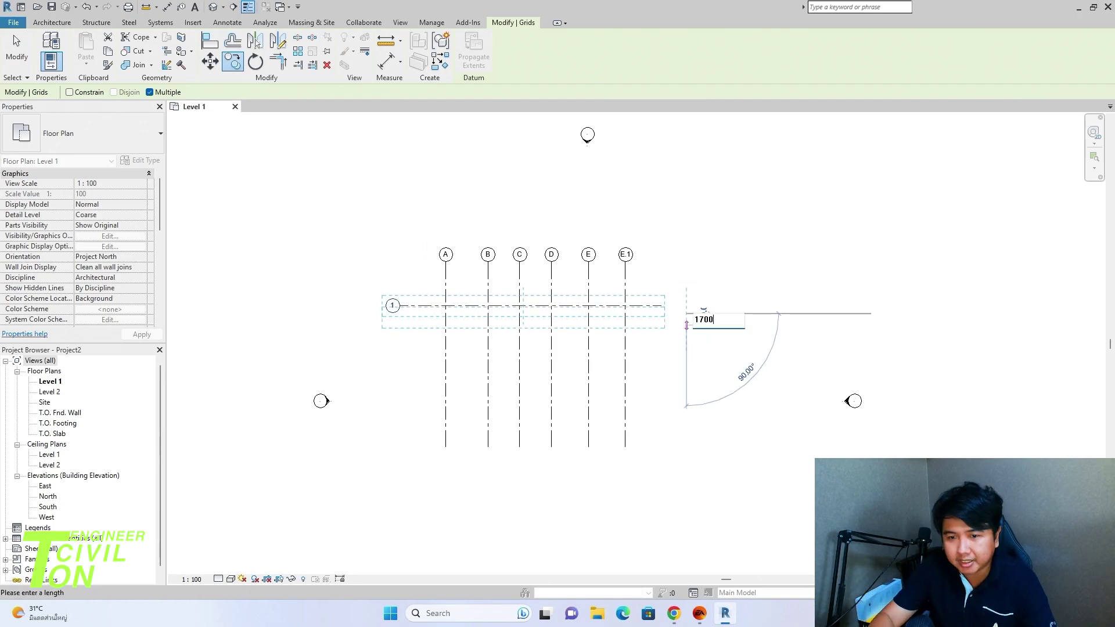
key("Return")
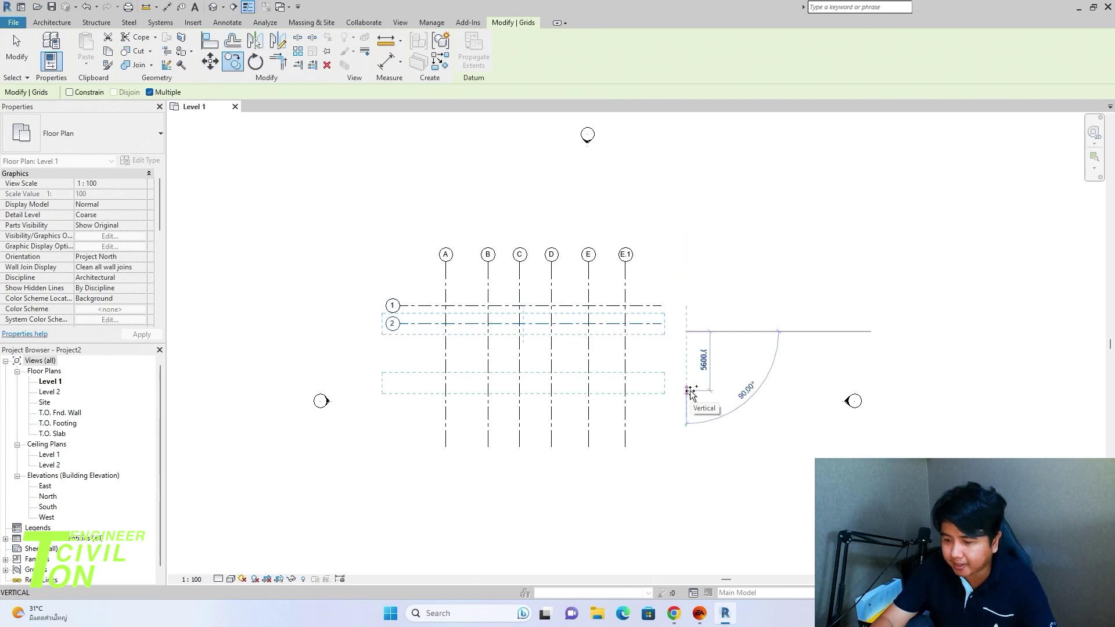
type("3500")
key("Return")
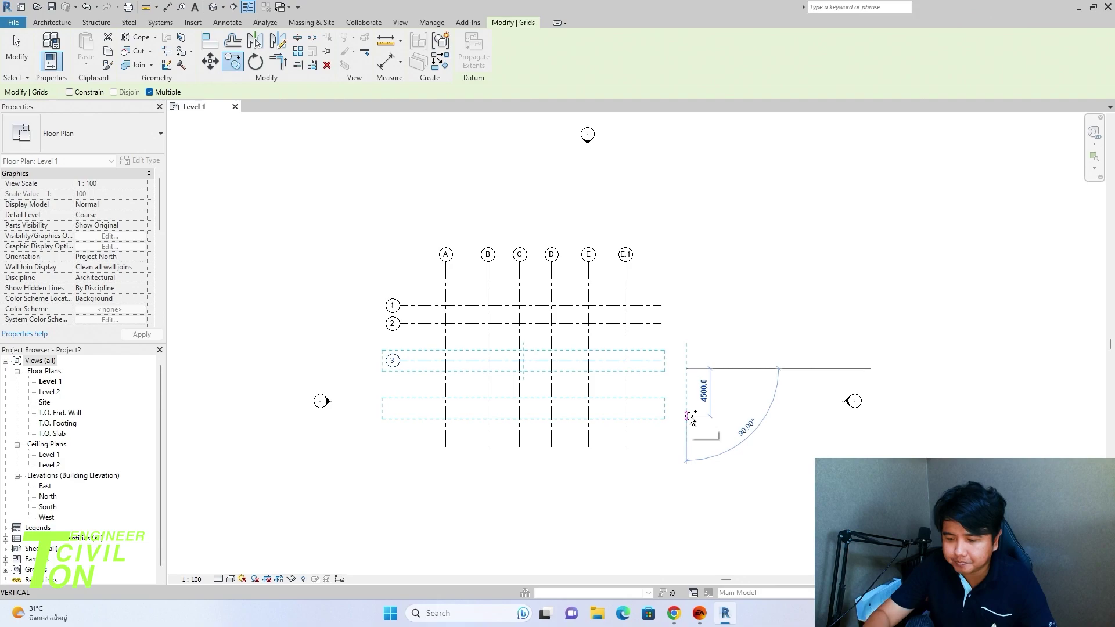
type("4000")
key("Return")
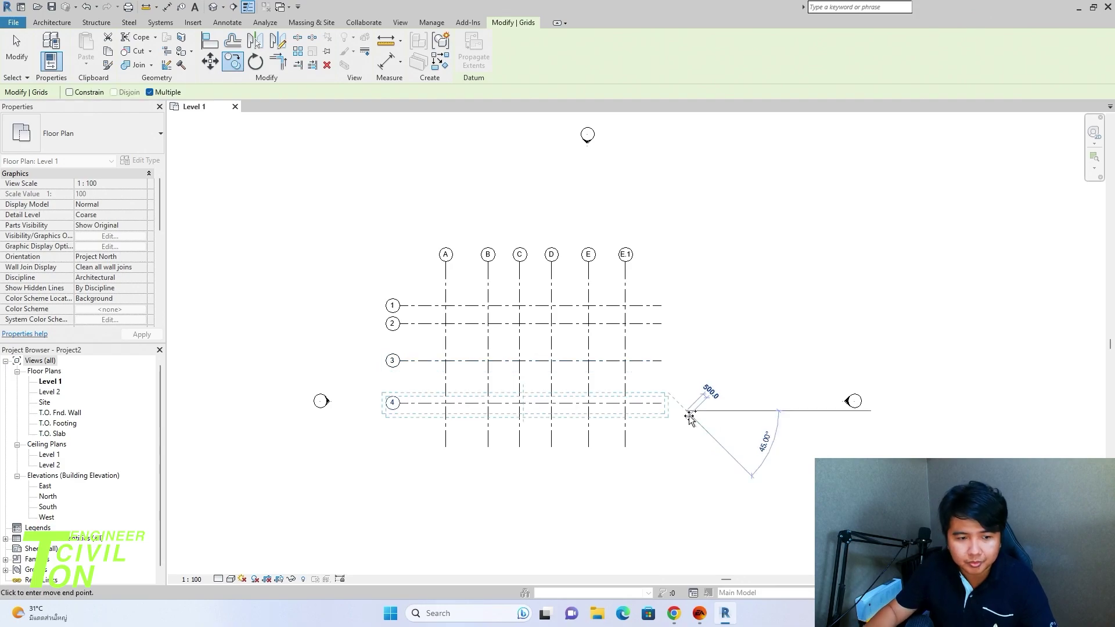
key("Escape")
key("Escape")
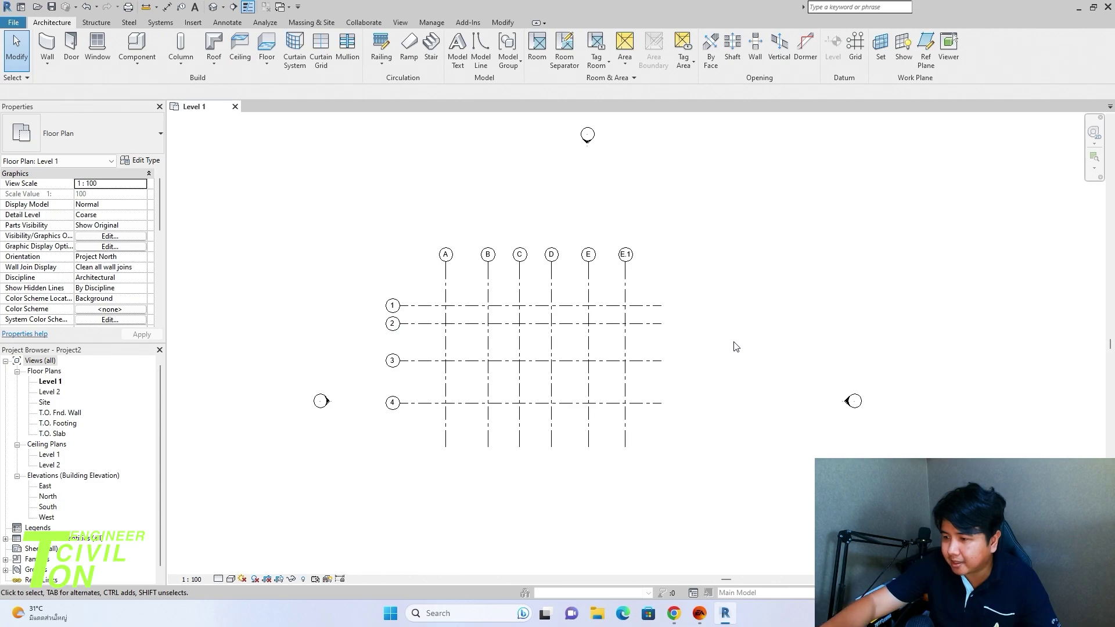
Step: Copy grid 3 2300 mm down and label the new grid 3.1
scroll(446, 376, "up", 2)
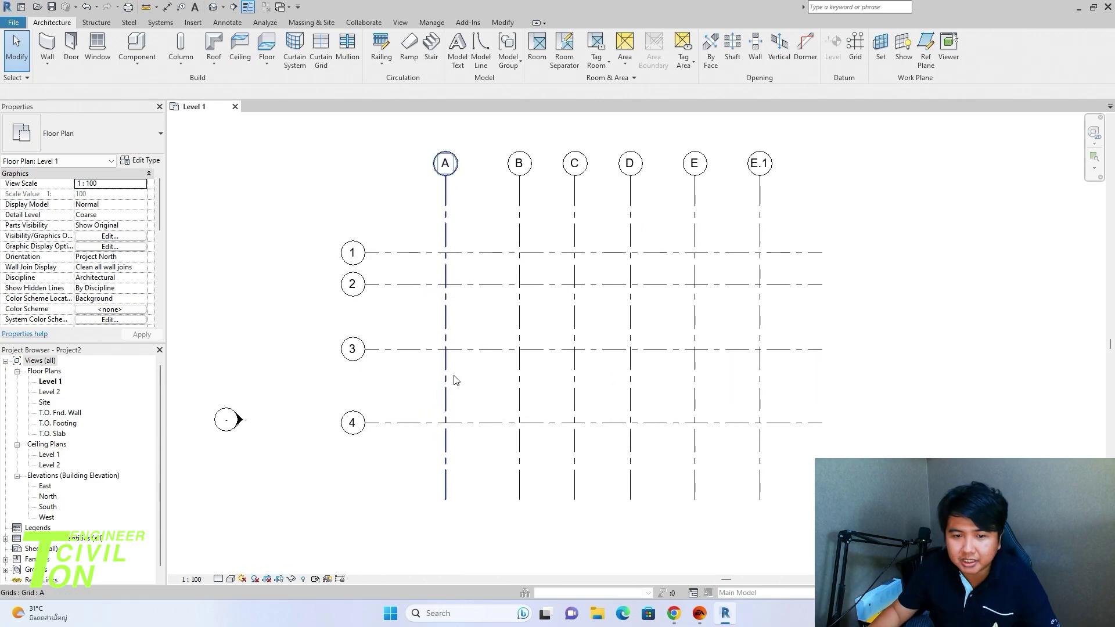
left_click(497, 351)
left_click(239, 64)
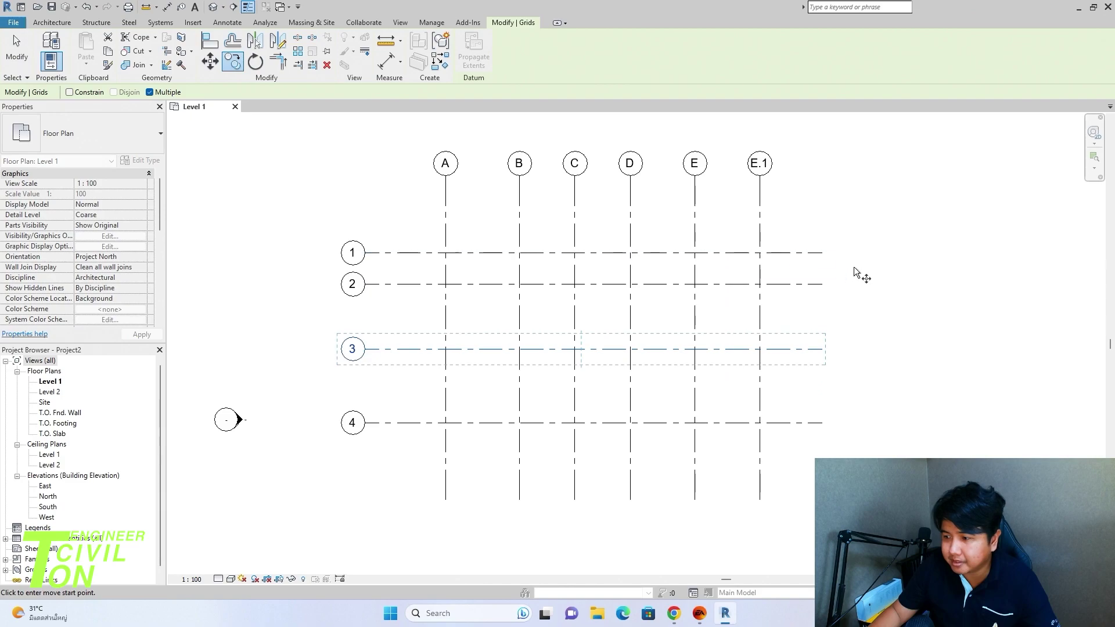
left_click(878, 236)
type("2300")
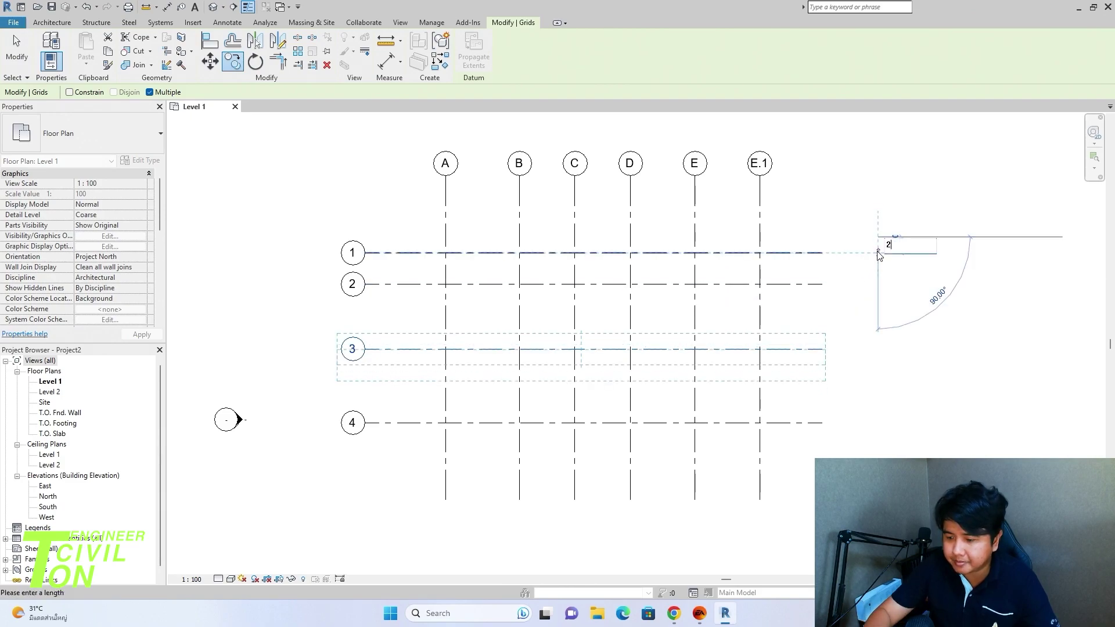
key("Return")
key("Escape")
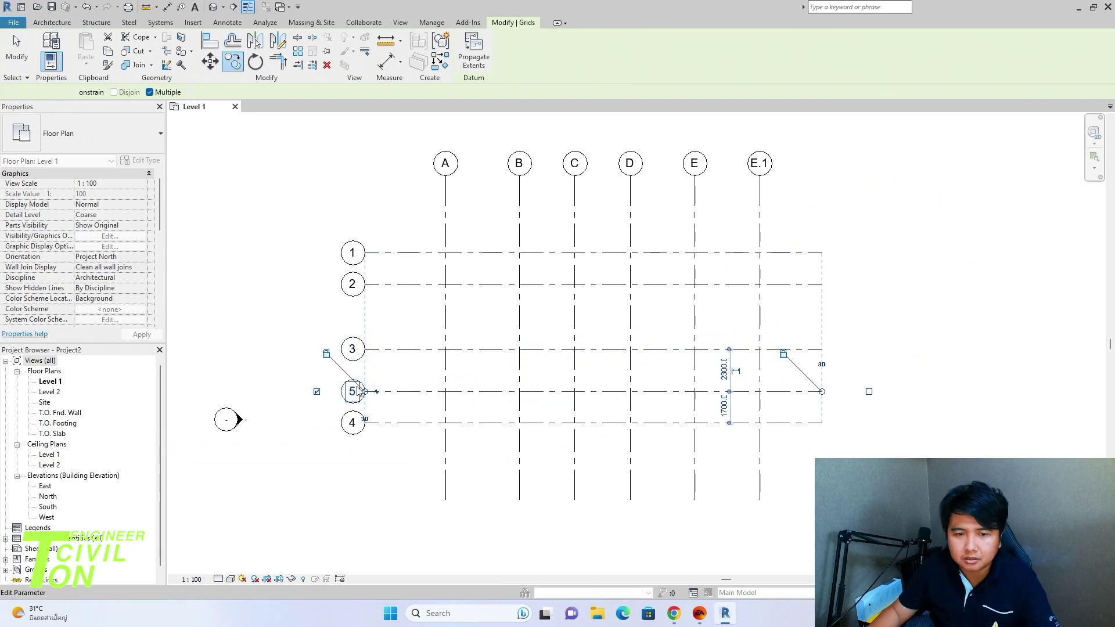
left_click(354, 390)
type("3.1")
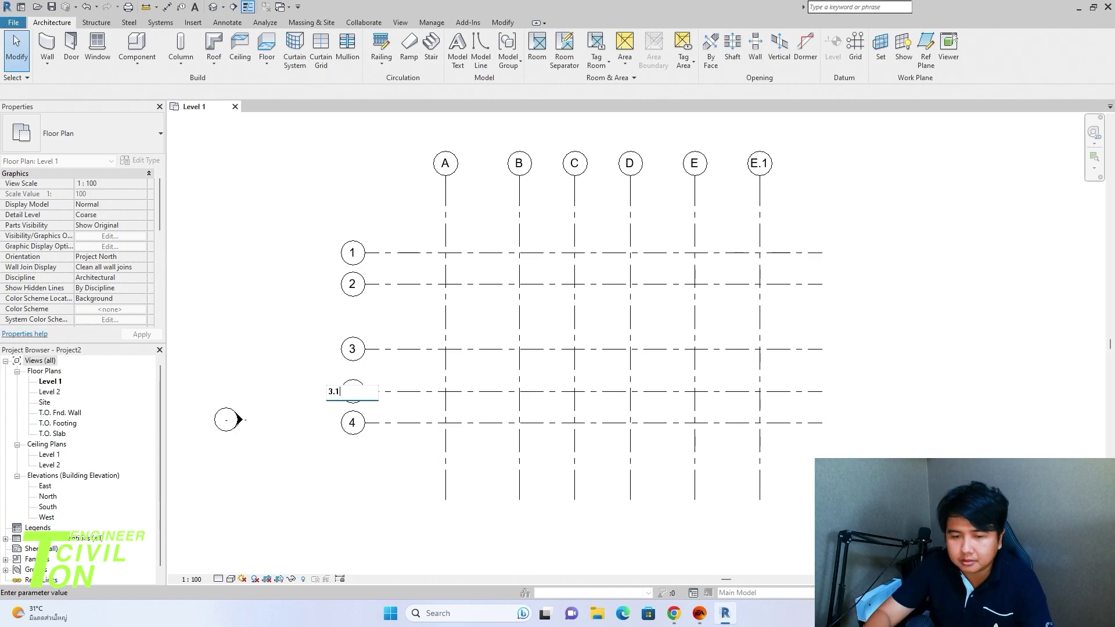
key("Return")
Step: Add elbows offsetting the bubbles of grids 3.1 and E.1, then recentre the layout
left_click(377, 392)
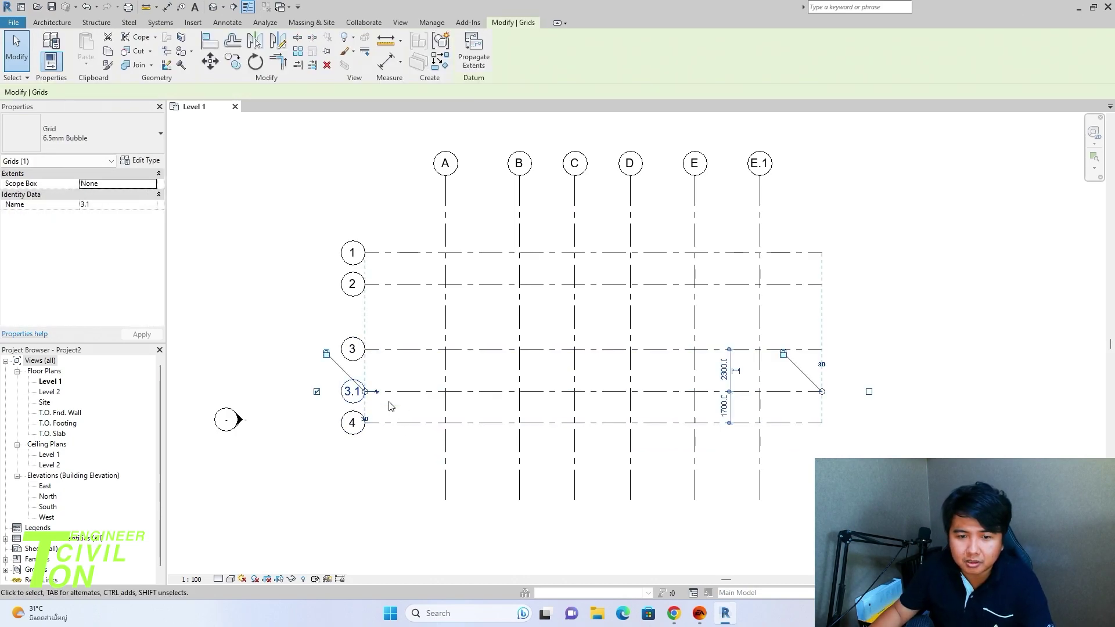
left_click(377, 392)
left_click(423, 482)
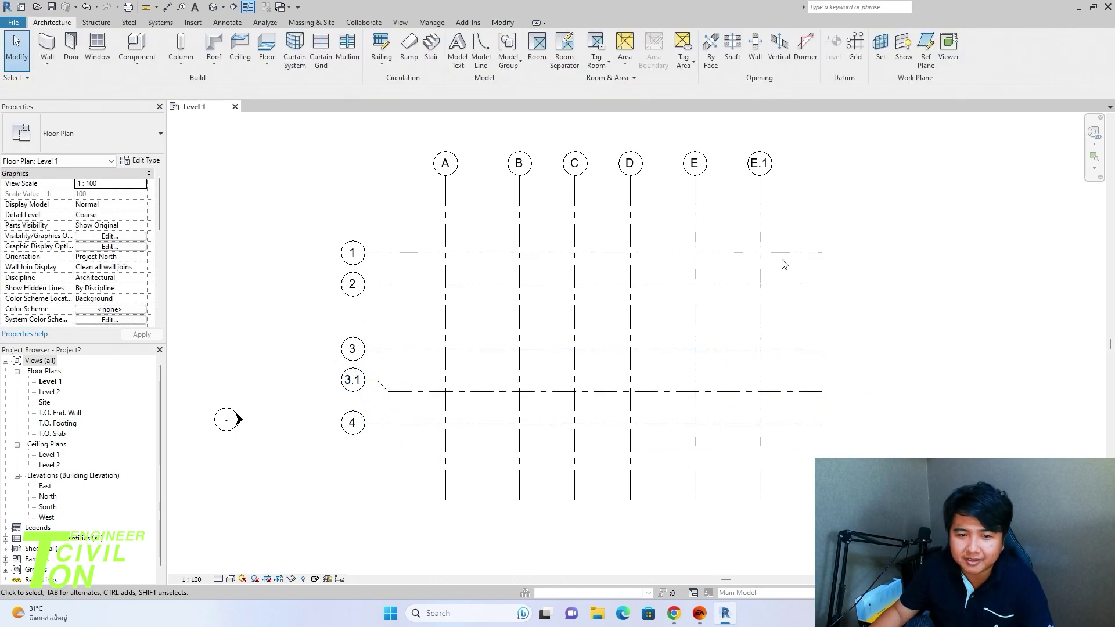
left_click(760, 210)
left_click(762, 194)
left_click(840, 257)
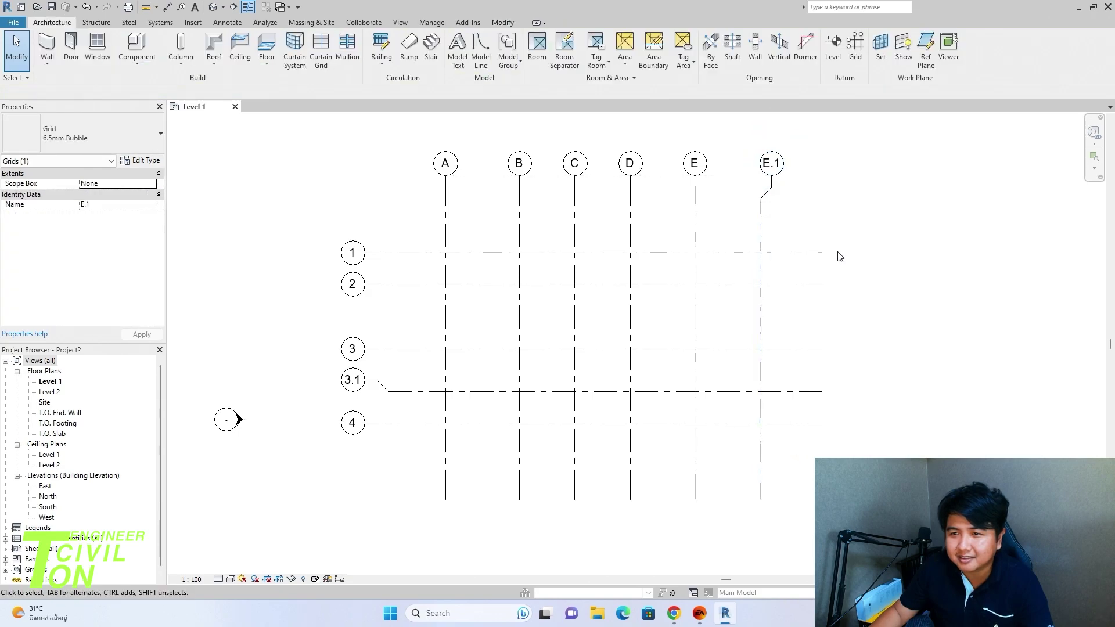
scroll(587, 294, "down", 2)
middle_click_drag(826, 403, 719, 356)
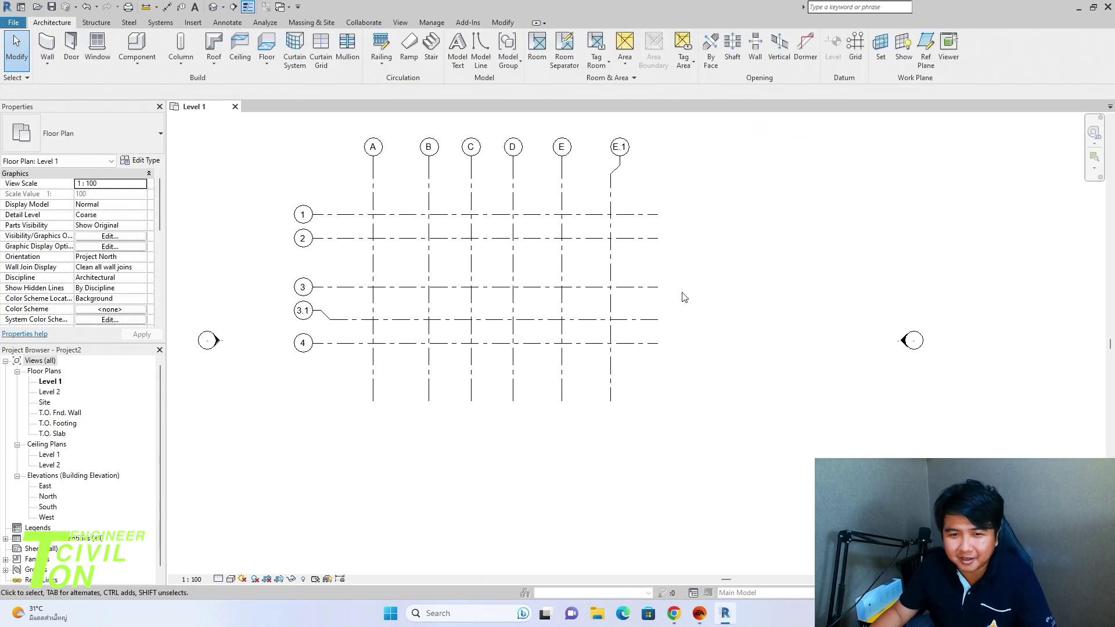
middle_click_drag(684, 297, 702, 347)
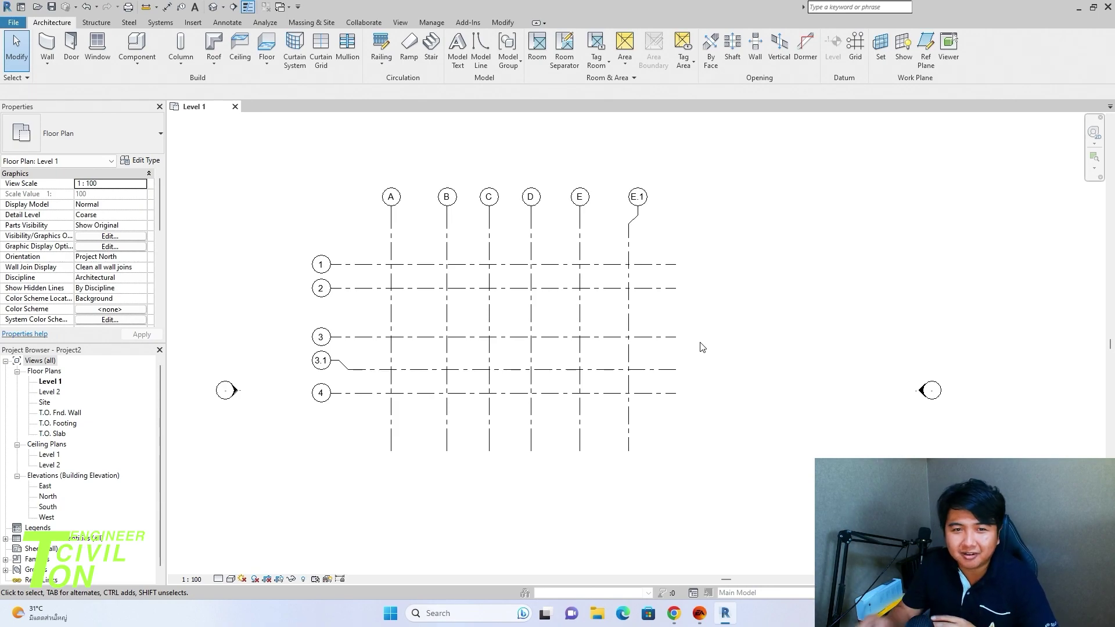
Step: Place an aligned dimension chain across grids A to E.1 (4000, 3000, 3000, 3500, 3500)
left_click(166, 6)
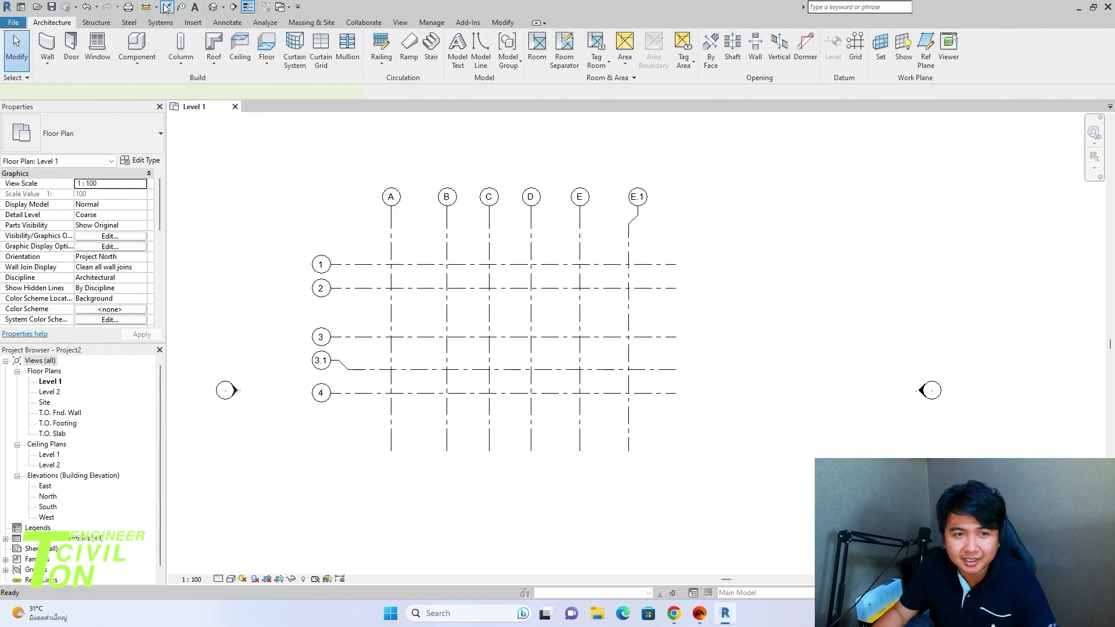
left_click(391, 239)
left_click(447, 244)
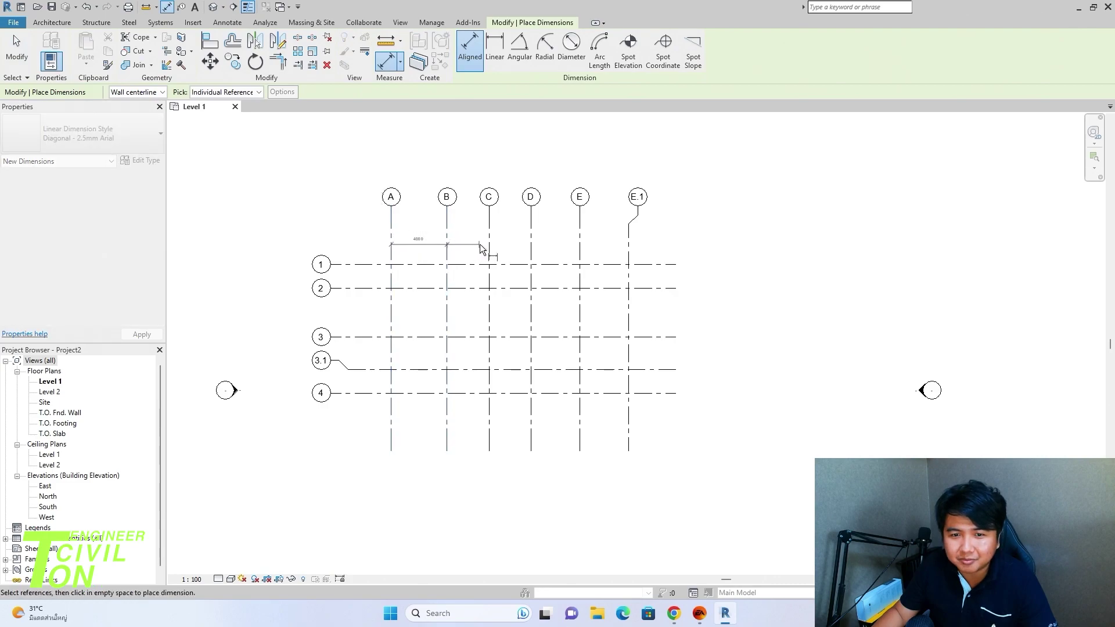
left_click(489, 244)
left_click(531, 244)
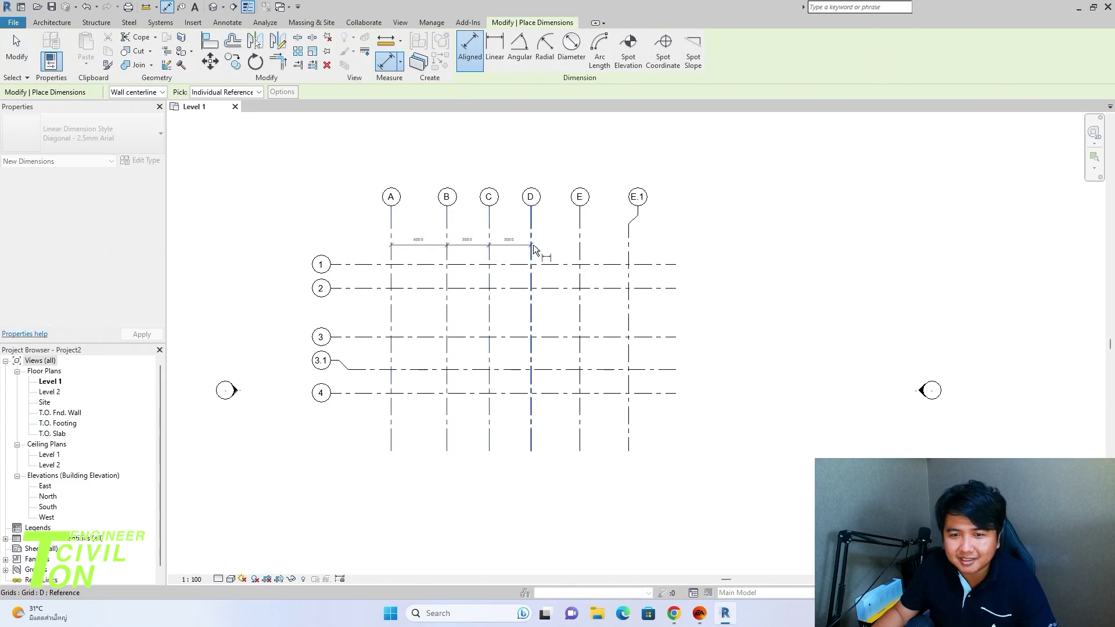
left_click(580, 245)
left_click(628, 245)
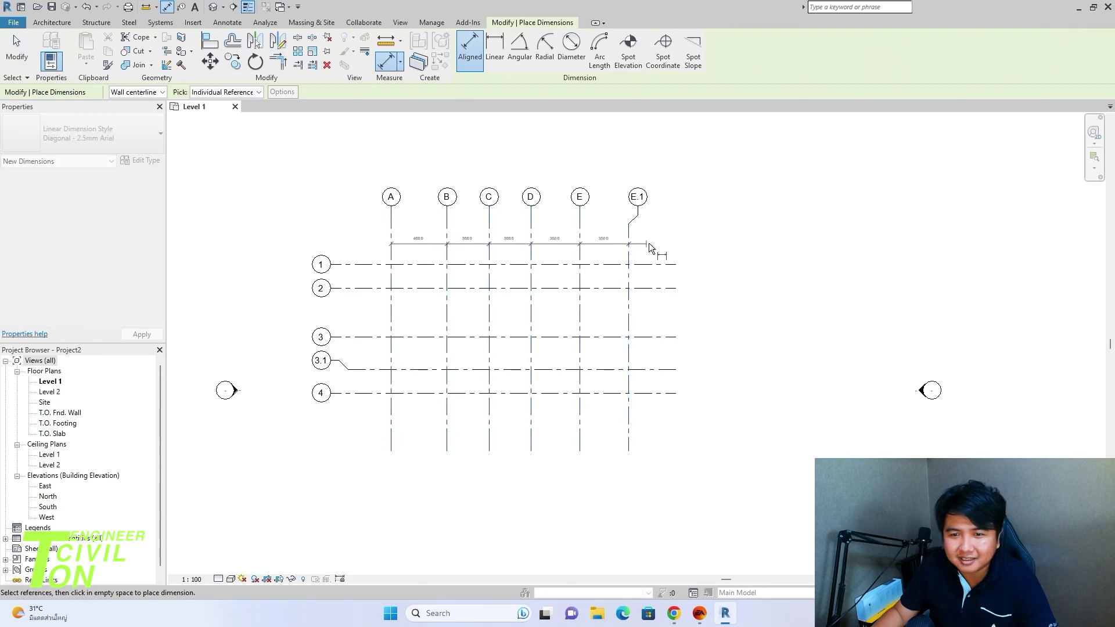
Step: Place a vertical aligned dimension chain through grids 1, 2, 3, 3.1 and 4
left_click(386, 265)
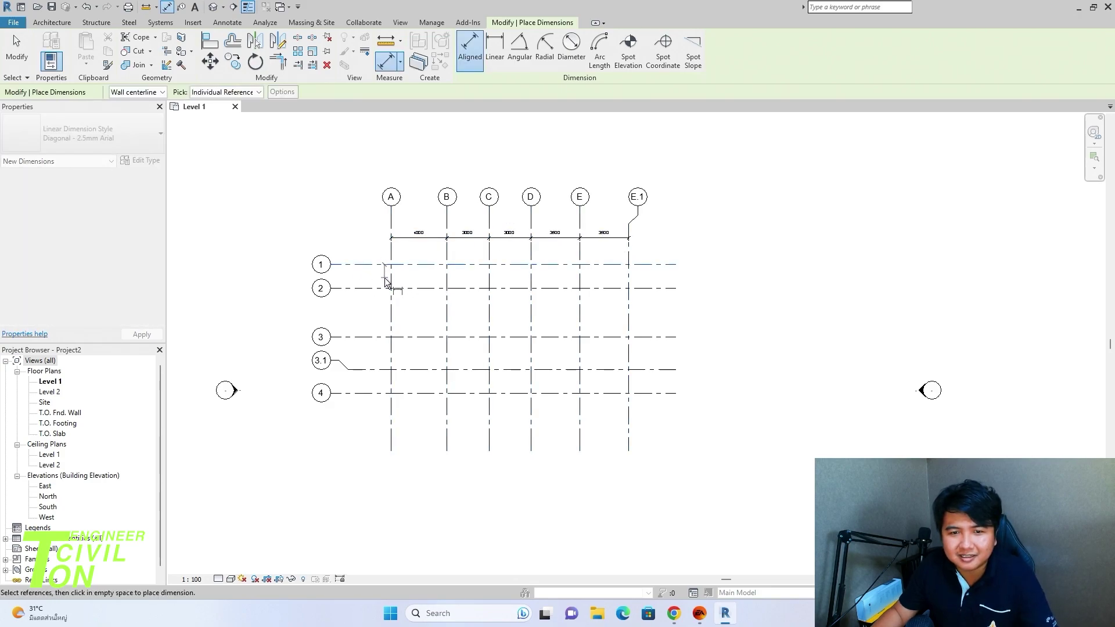
left_click(385, 288)
left_click(385, 337)
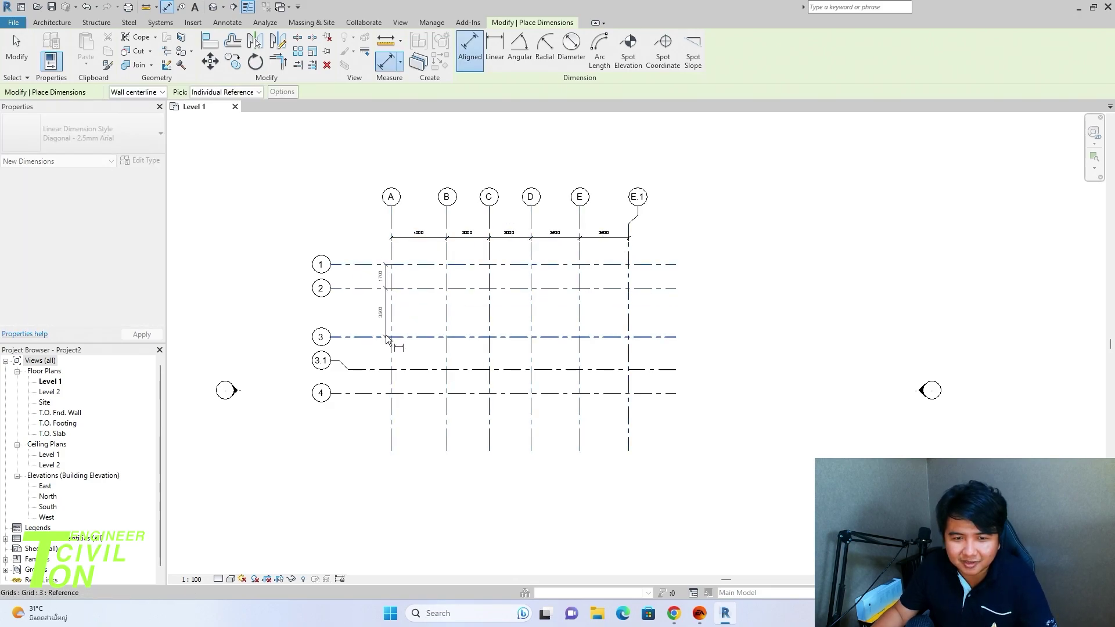
left_click(385, 369)
left_click(387, 393)
left_click(372, 428)
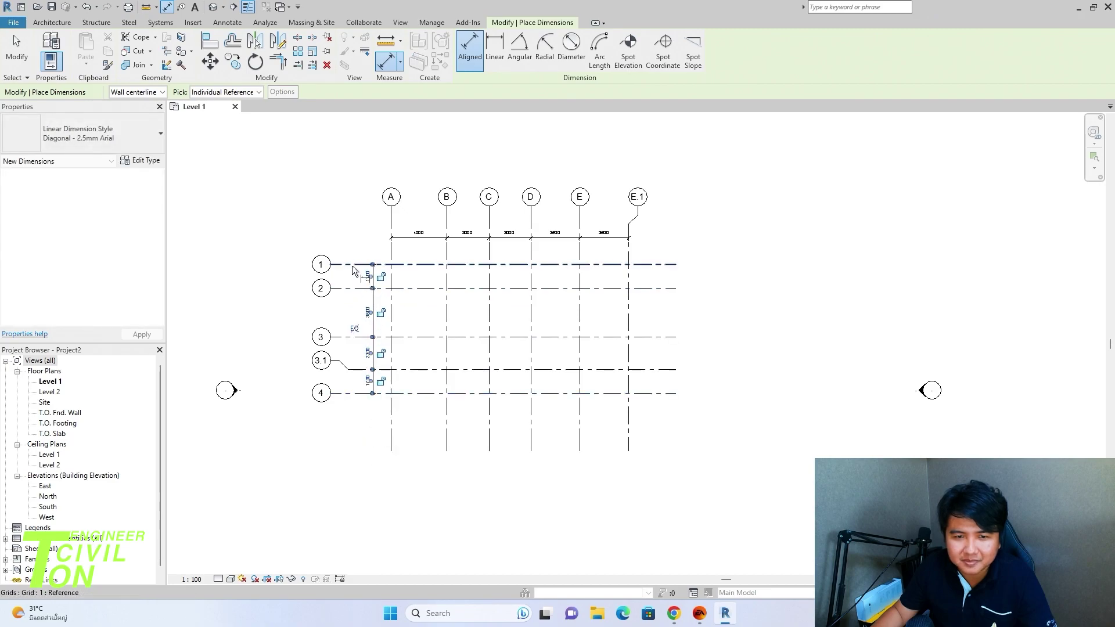
Step: Add overall dimensions of 9200 for grids 1–4 and 17000 for A–E.1
left_click(352, 265)
left_click(398, 393)
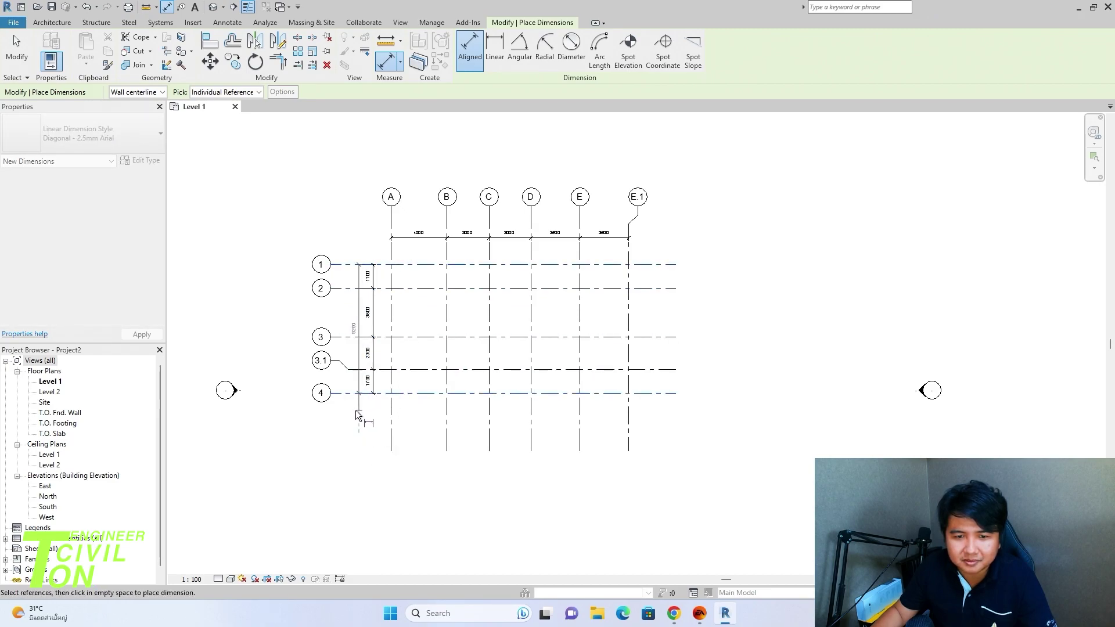
left_click(358, 415)
left_click(391, 277)
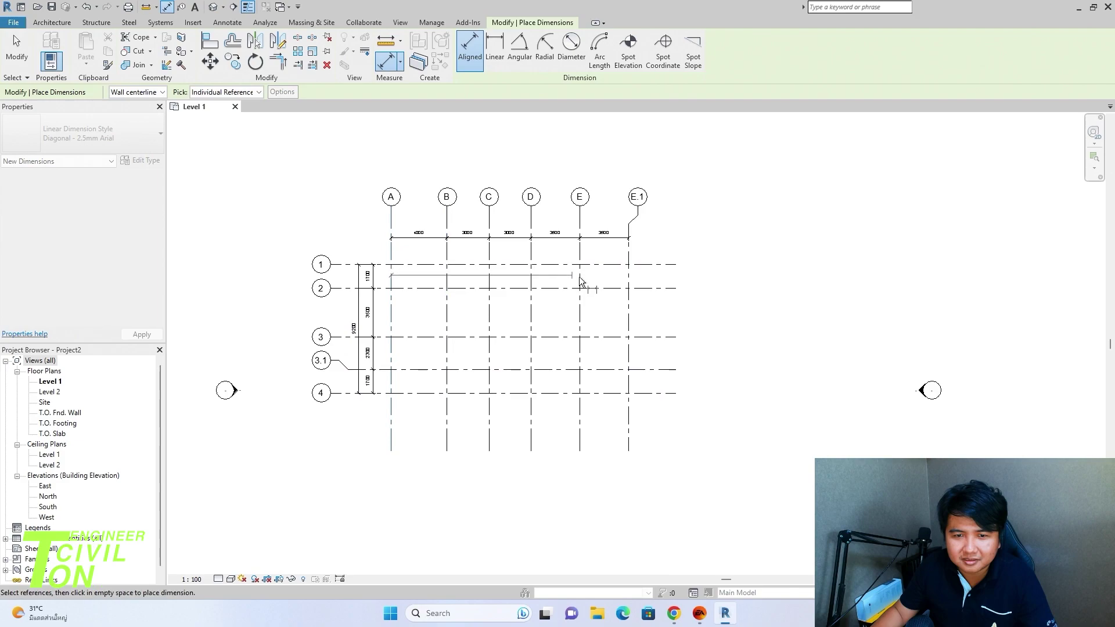
left_click(627, 281)
left_click(664, 222)
key("Escape")
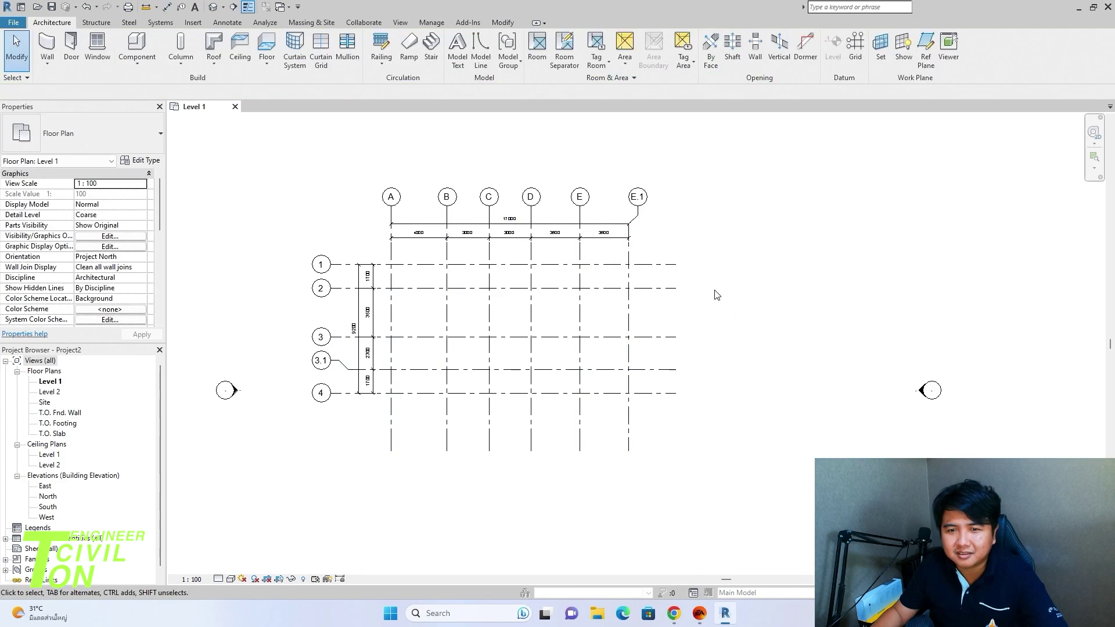
scroll(540, 291, "up", 3)
mouse_move(549, 273)
middle_mouse_down()
mouse_move(652, 317)
mouse_move(645, 330)
middle_mouse_up()
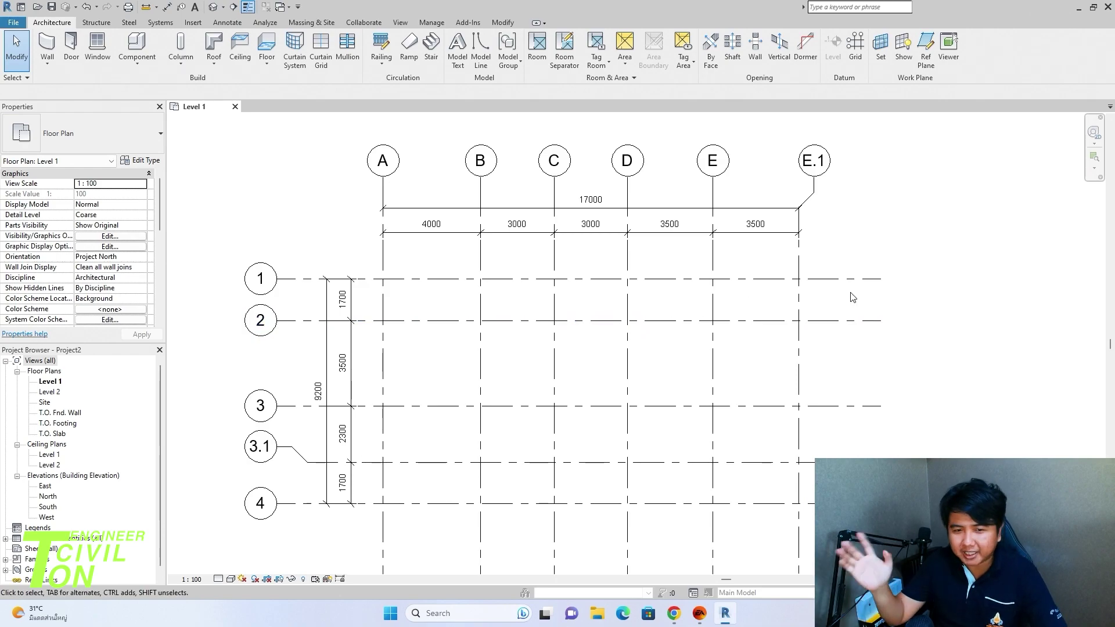